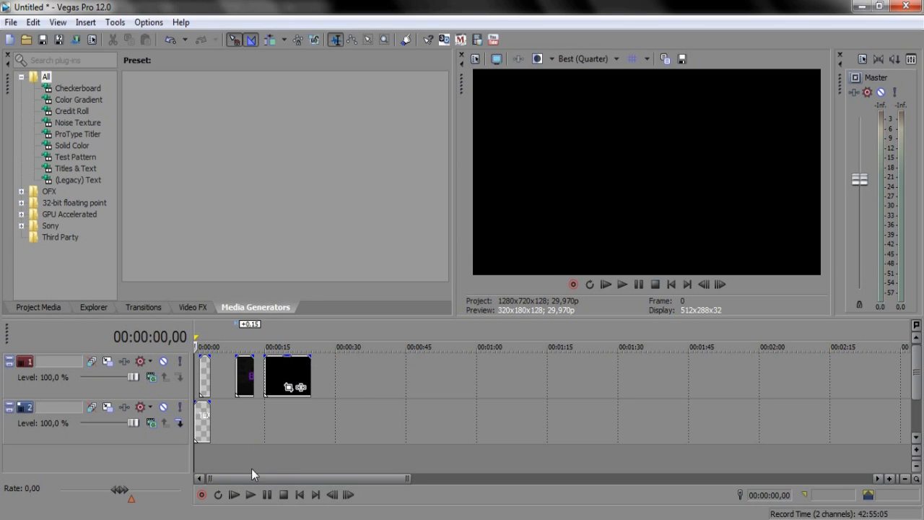
Play the timeline from the start and preview the falling text animation and the two clips that follow it
click(235, 495)
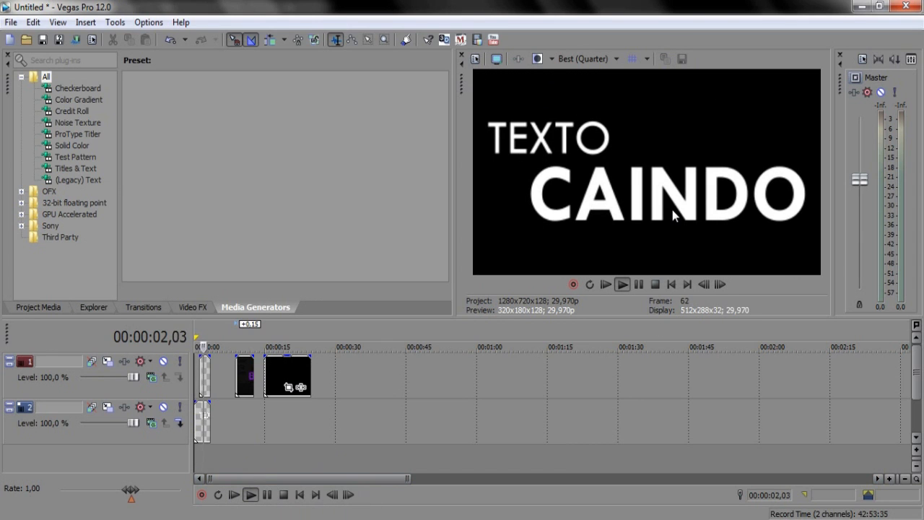
click(229, 462)
scroll(228, 462, up, 2)
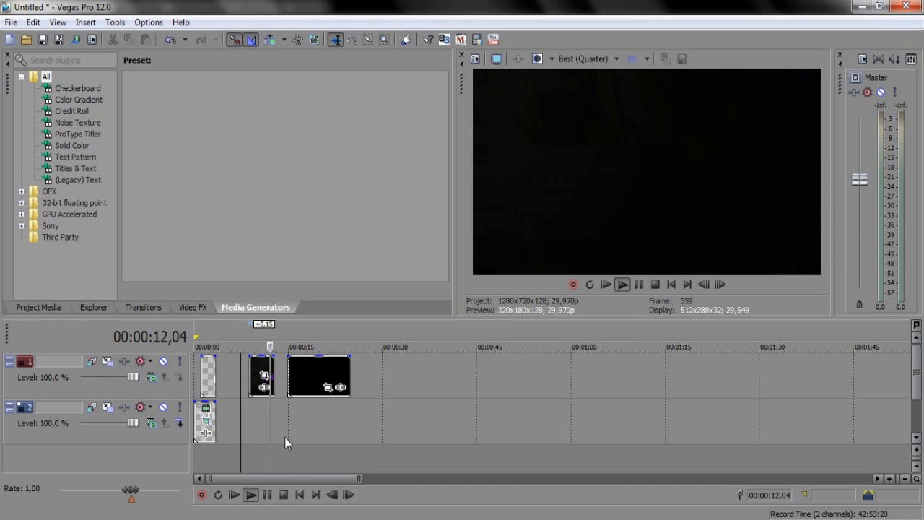
click(287, 459)
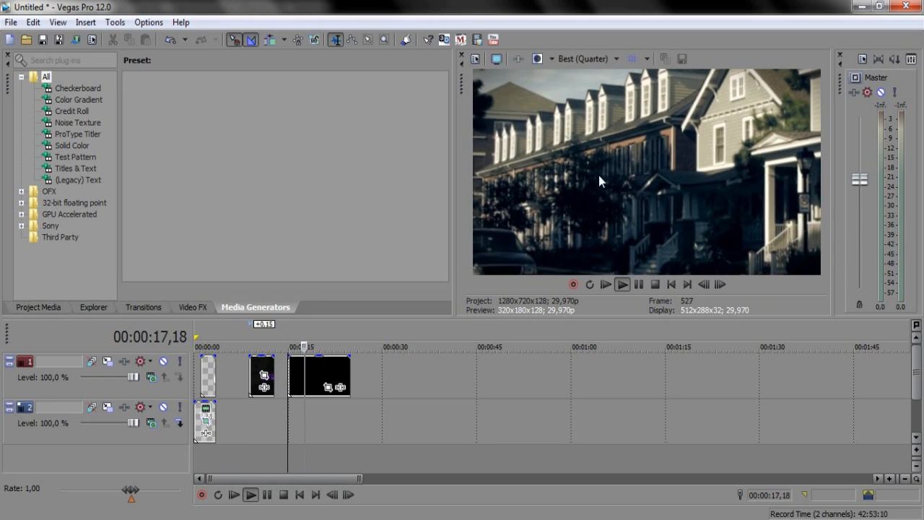
click(267, 494)
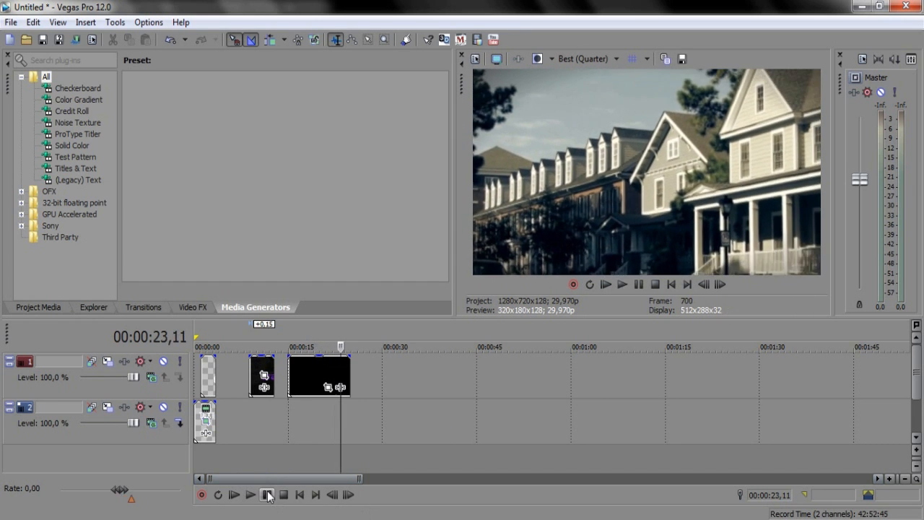
scroll(376, 446, down, 2)
scroll(364, 452, down, 2)
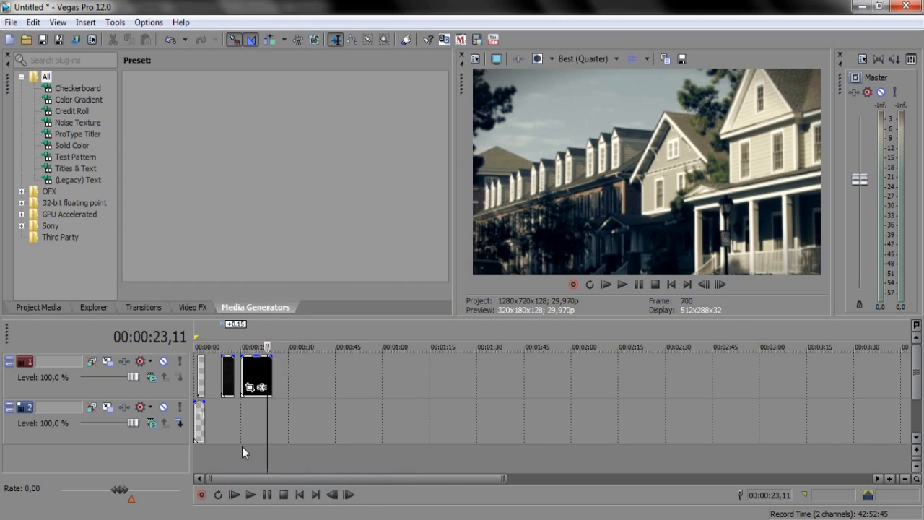
Insert a new audio track below the two video tracks
click(197, 456)
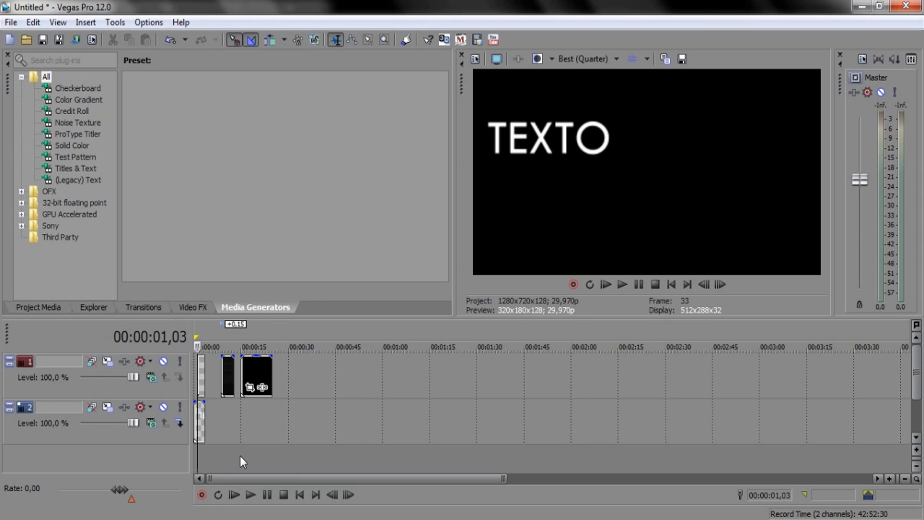
right_click(240, 456)
click(280, 410)
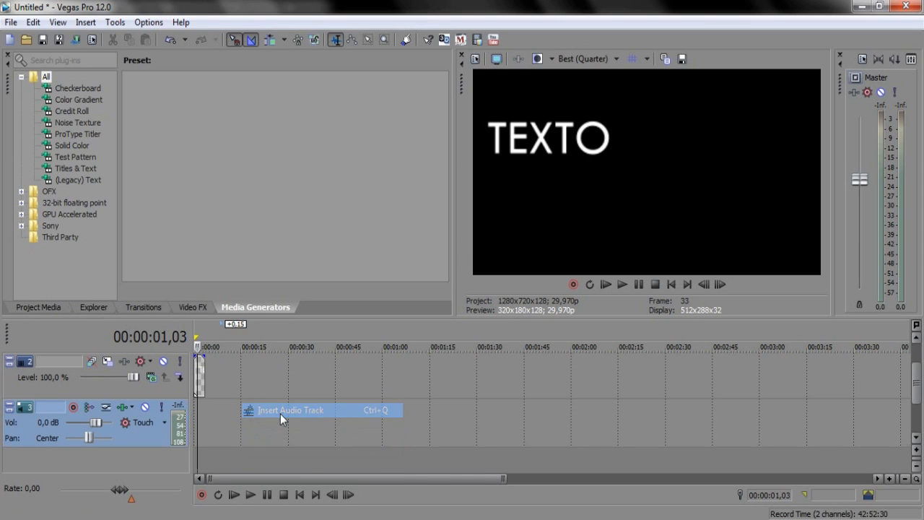
Locate the frame where the word TEXTO lands by placing the playhead at 00:00:00,10
scroll(211, 418, up, 6)
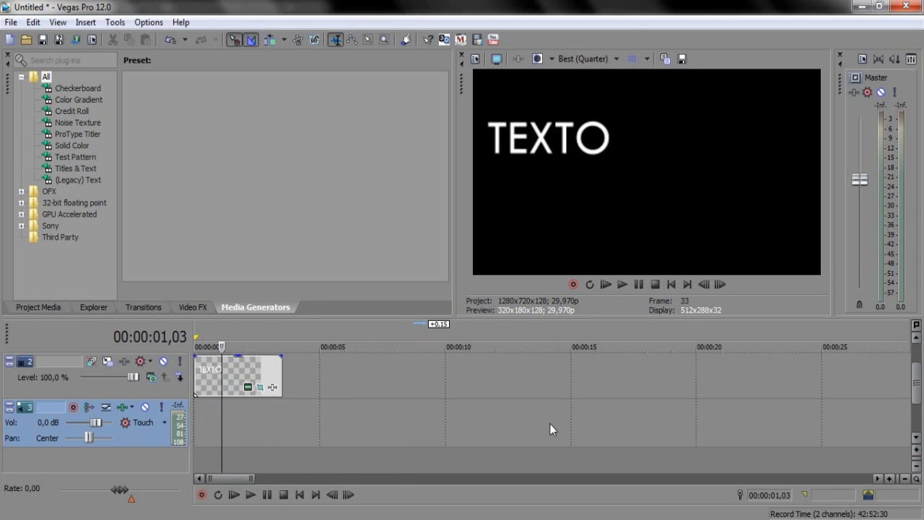
click(203, 415)
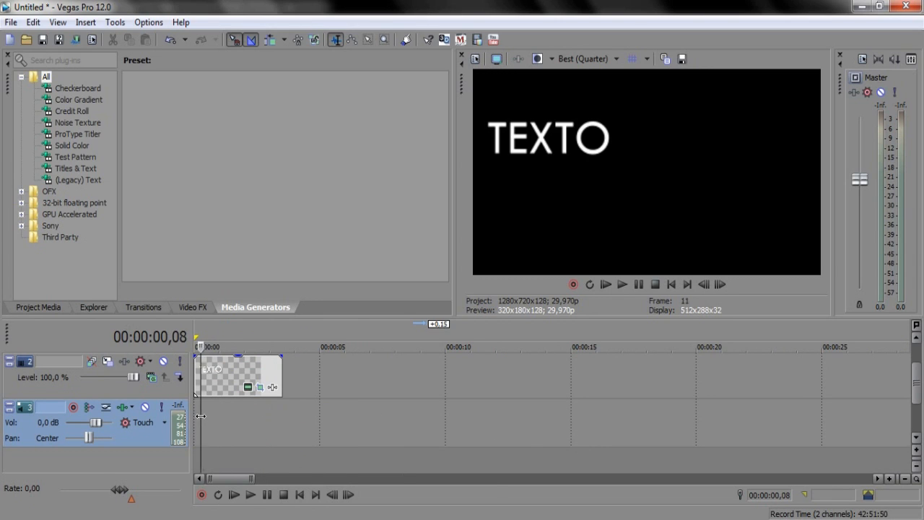
click(202, 413)
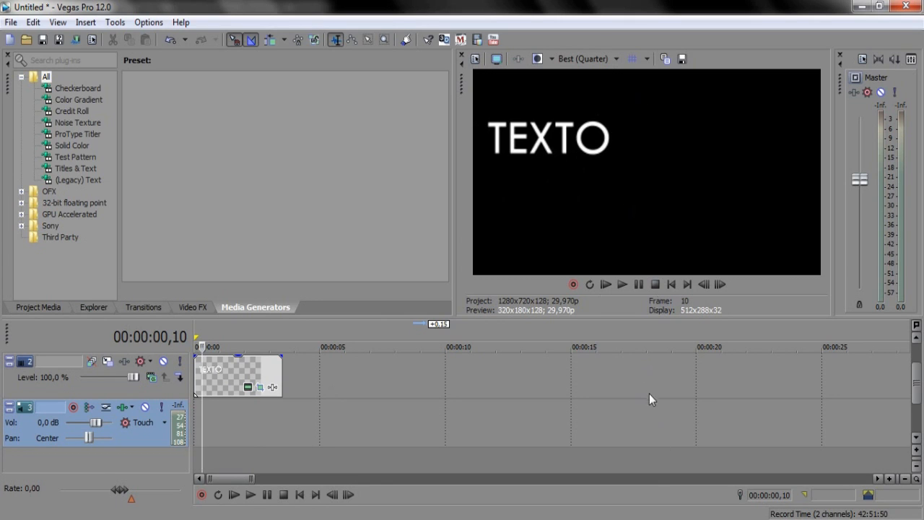
Add Echo impact.mp3 from the "2. Impactos (30)" sound effects folder to the empty audio track at about 7 seconds
mouse_move(665, 511)
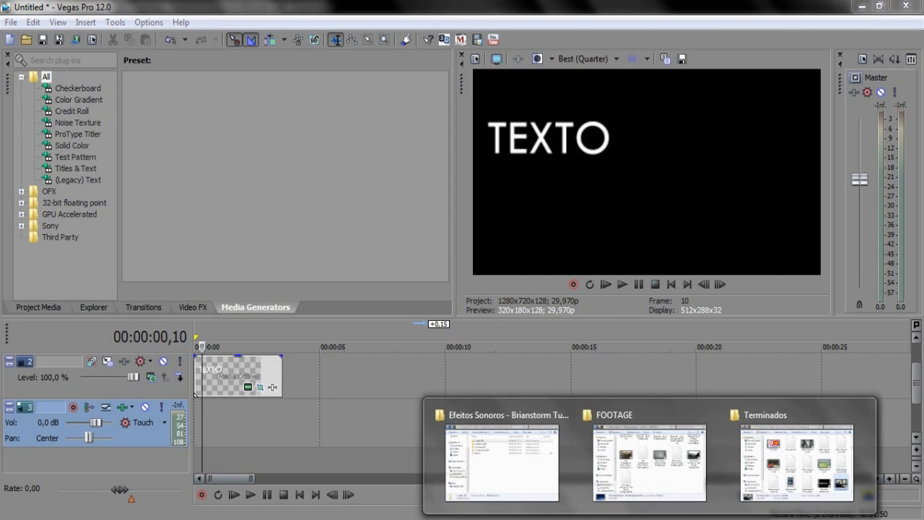
click(526, 481)
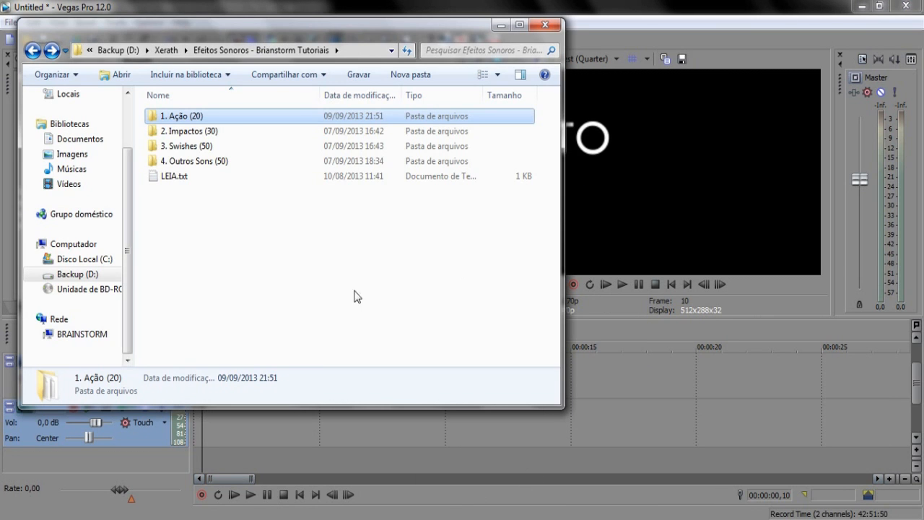
click(279, 269)
double_click(247, 136)
click(258, 148)
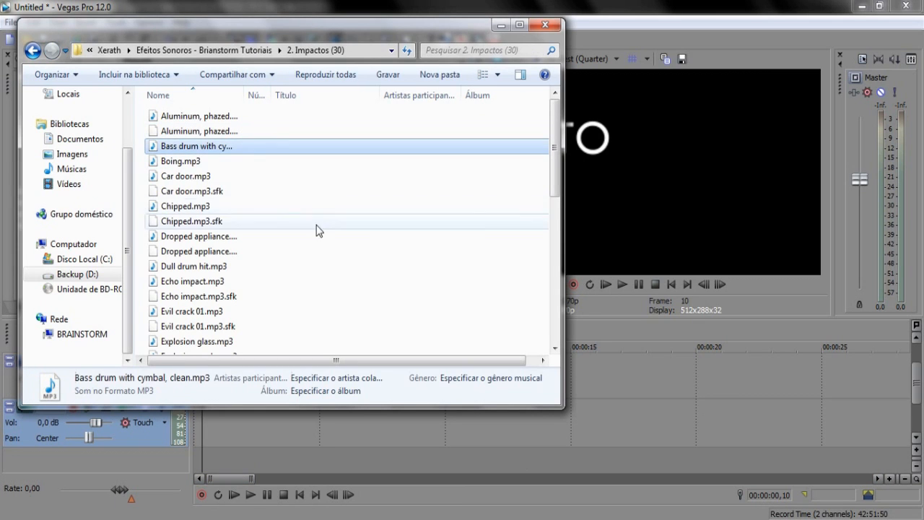
scroll(297, 195, down, 1)
scroll(300, 251, down, 1)
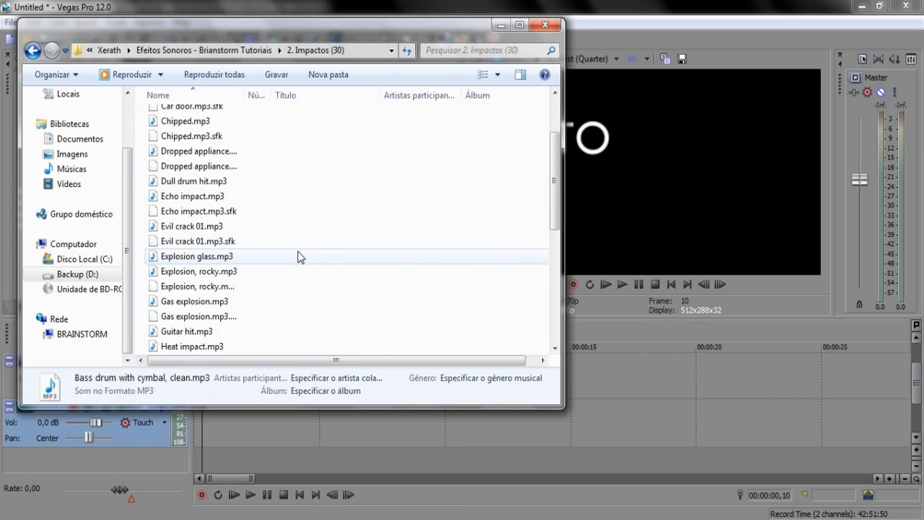
click(220, 198)
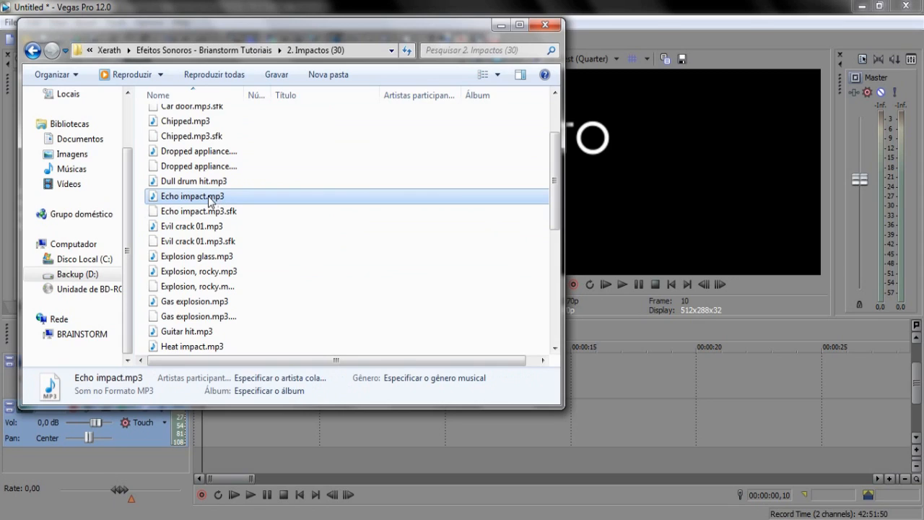
drag(211, 200, 379, 428)
click(392, 429)
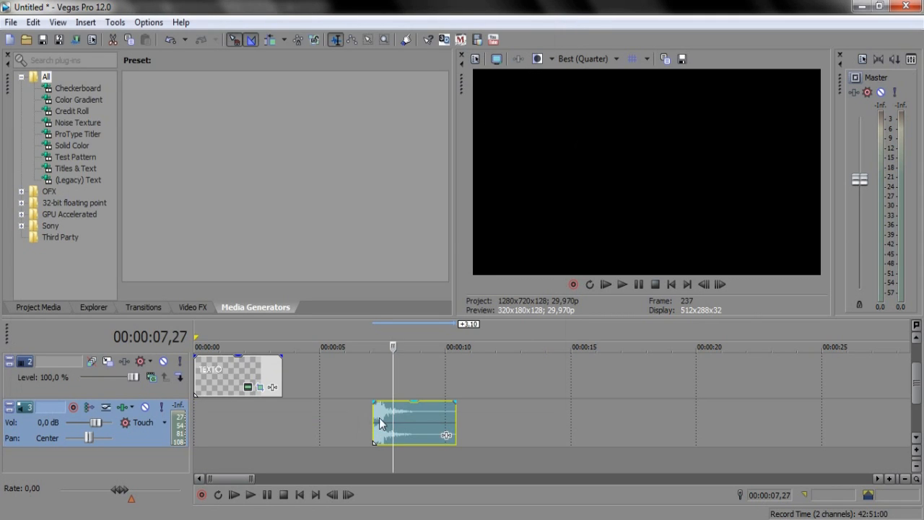
Listen to the Echo impact clip on the audio track from its beginning
click(378, 420)
key(space)
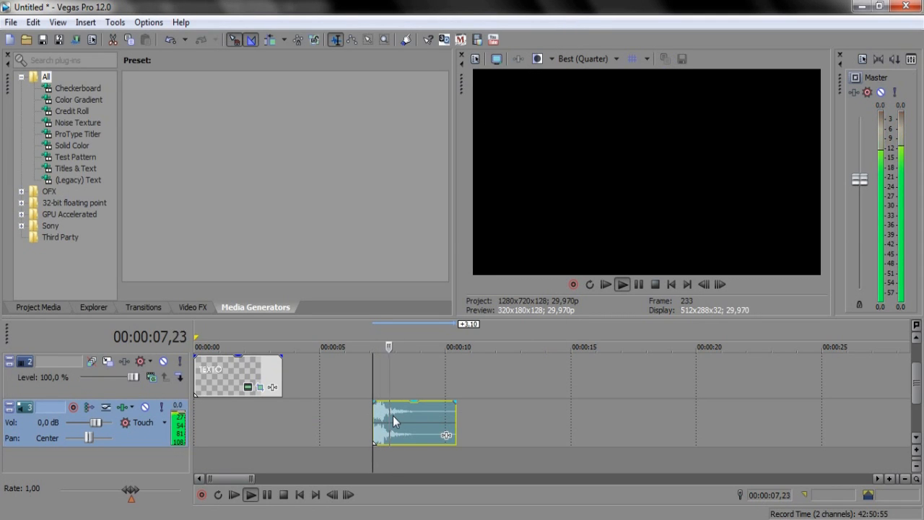
key(space)
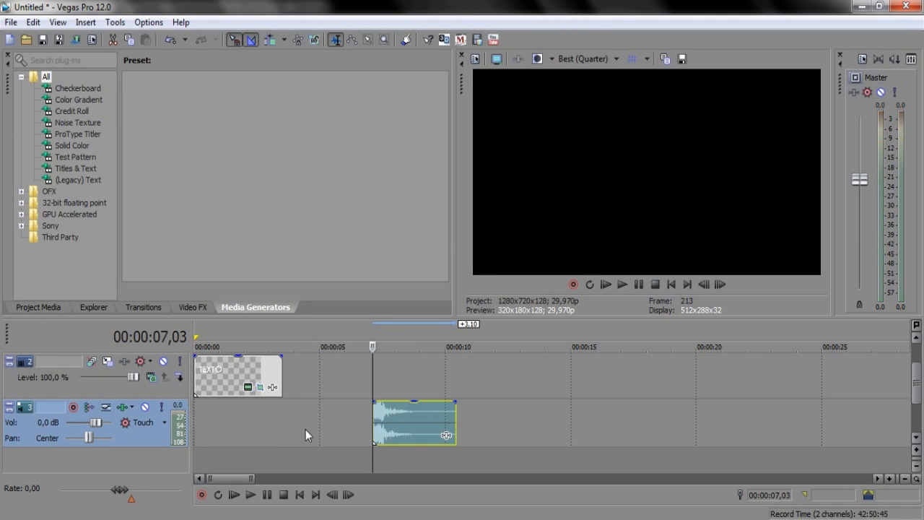
Move the Echo impact clip to start at 00:00:00,09, where TEXTO lands, and play the result from the start
click(200, 417)
scroll(200, 417, up, 5)
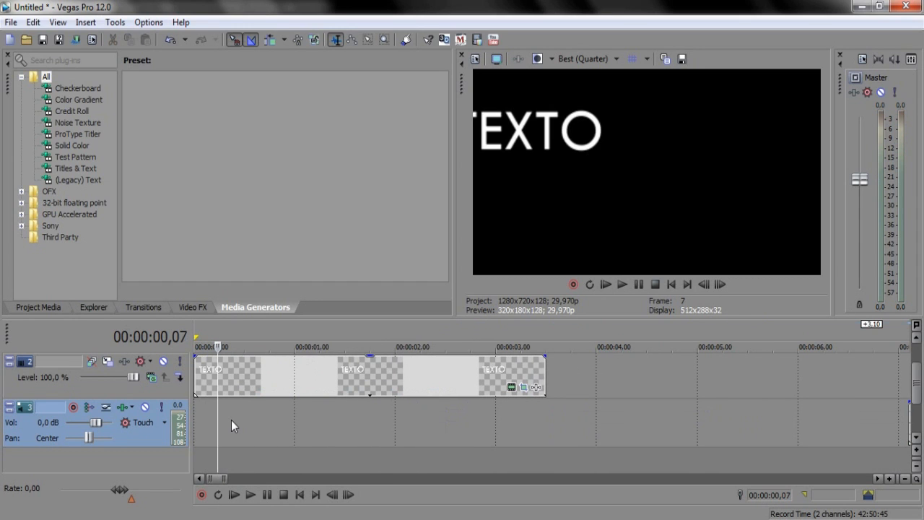
mouse_move(219, 416)
mouse_down()
mouse_move(236, 417)
mouse_move(220, 417)
mouse_move(223, 405)
mouse_up()
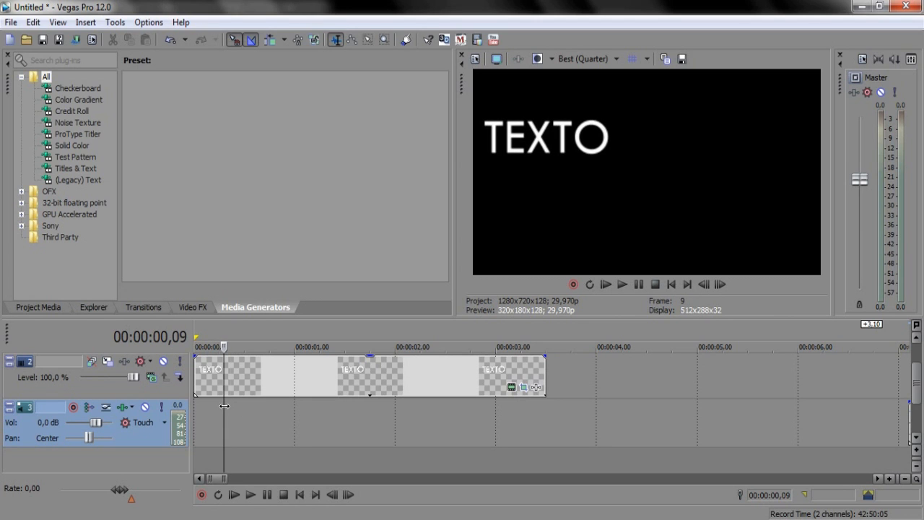
scroll(231, 411, down, 5)
drag(396, 419, 228, 417)
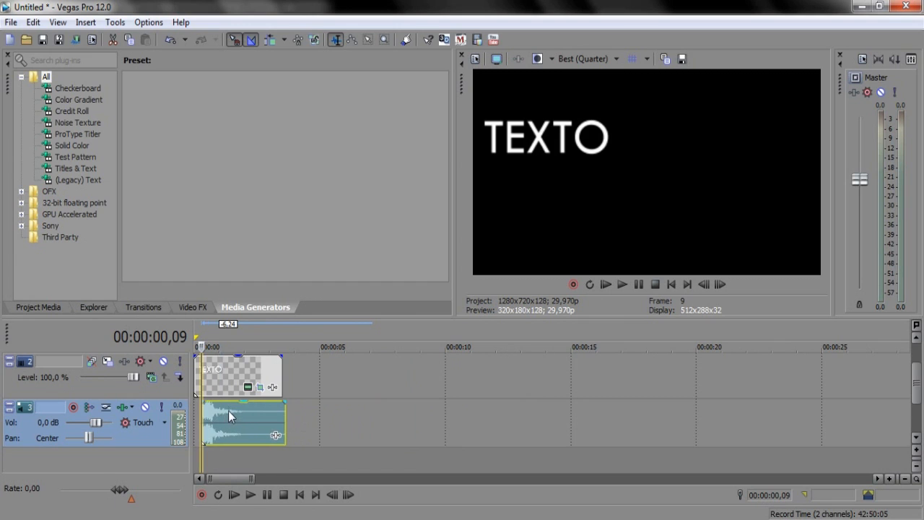
scroll(236, 416, up, 5)
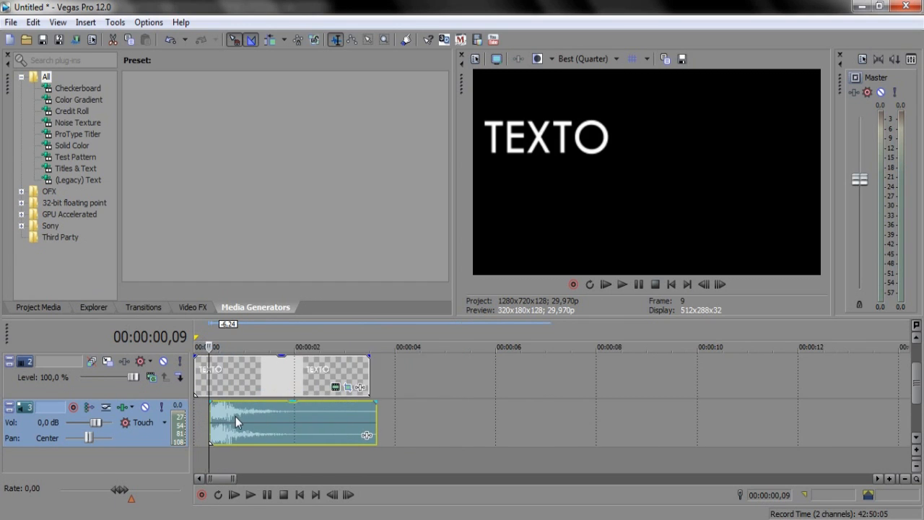
click(236, 497)
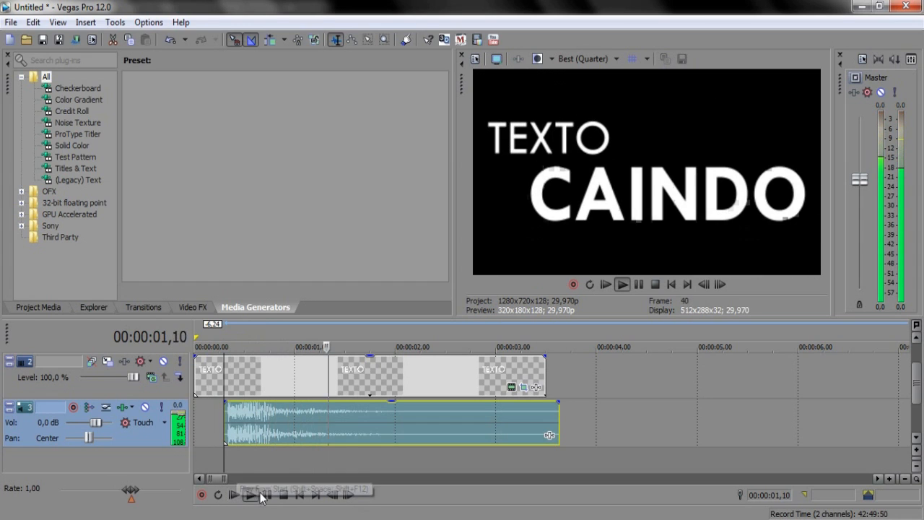
click(267, 495)
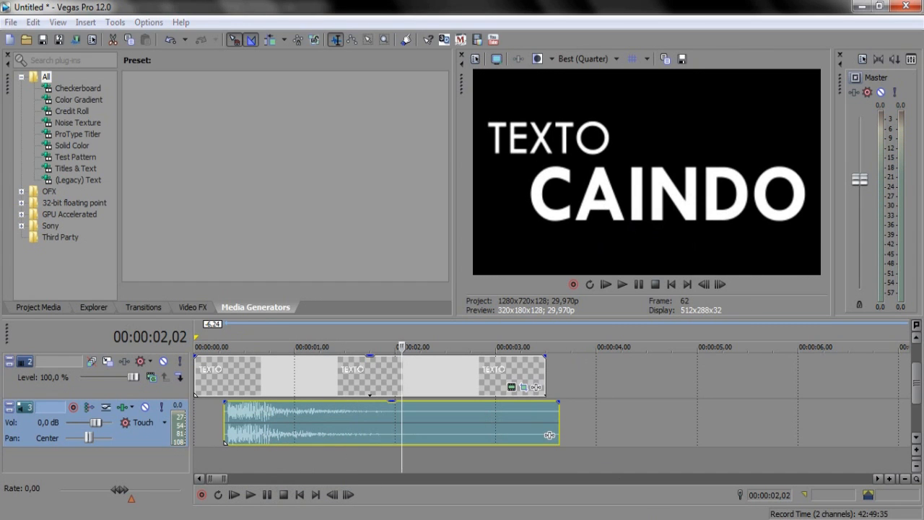
Add Heavy stomp.mp3 from the "2. Impactos (30)" folder on its own audio track at about 1 second
click(644, 519)
click(519, 475)
scroll(319, 274, down, 3)
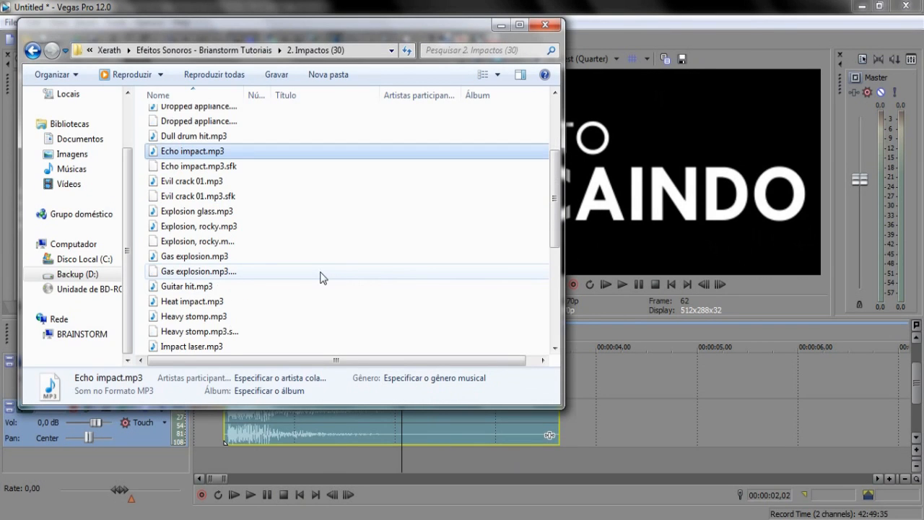
click(195, 274)
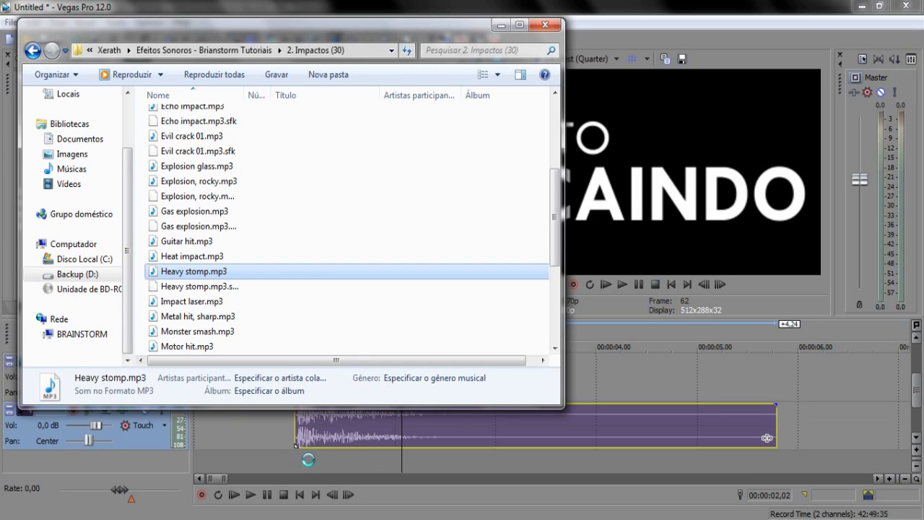
click(296, 427)
Align the start of the Heavy stomp clip with the landing of the word CAINDO at 00:00:01,09
scroll(324, 423, down, 2)
scroll(325, 422, up, 5)
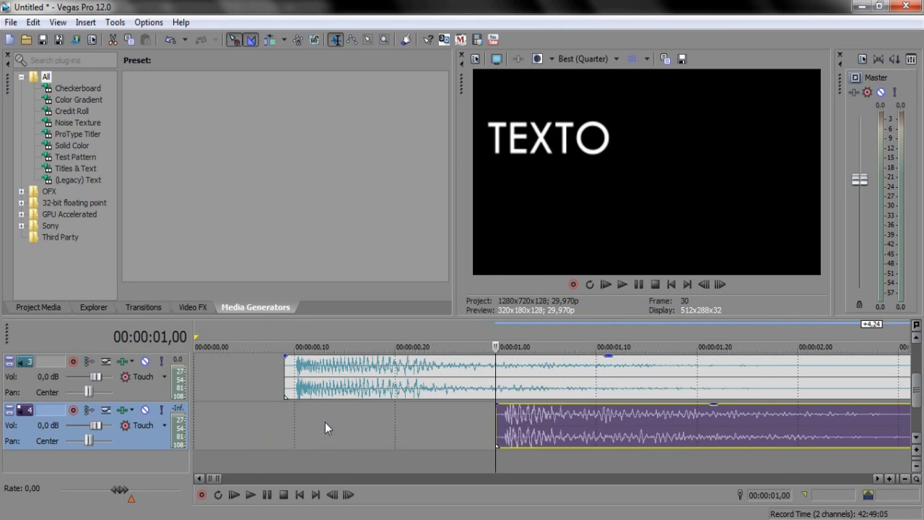
scroll(366, 420, down, 1)
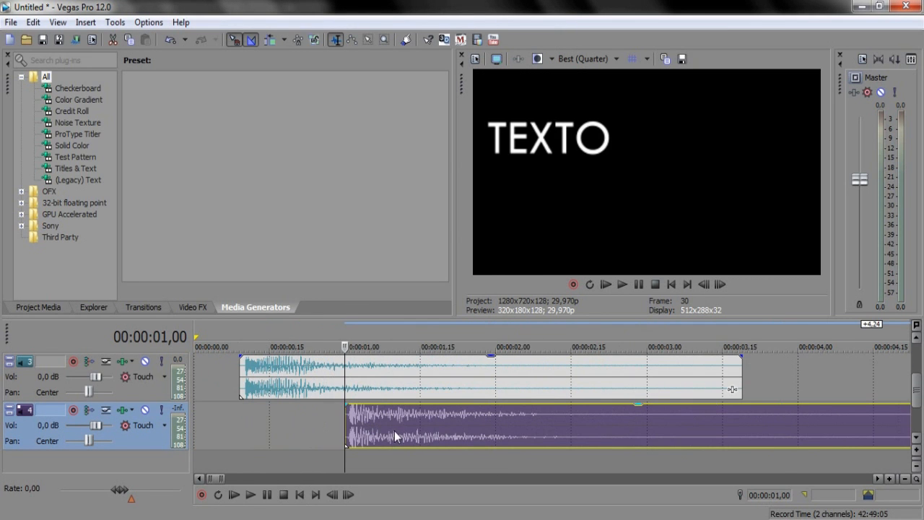
drag(392, 430, 504, 428)
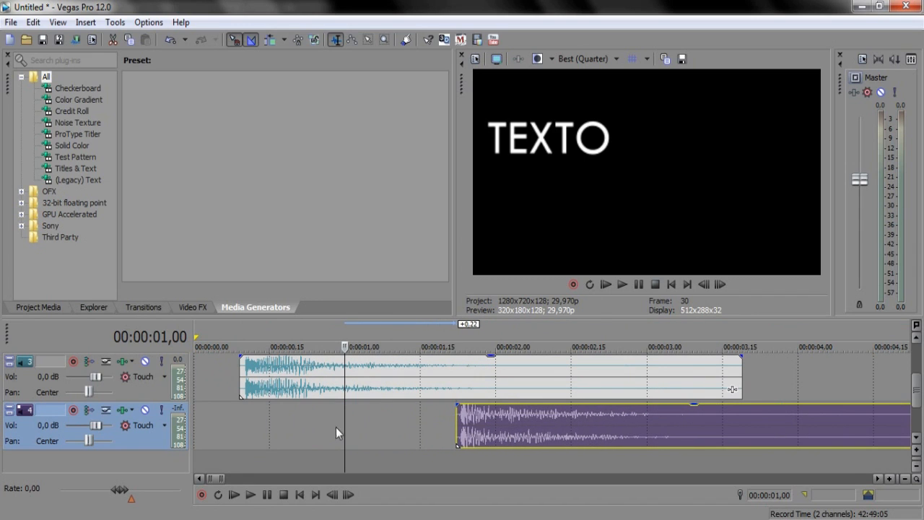
drag(344, 430, 392, 421)
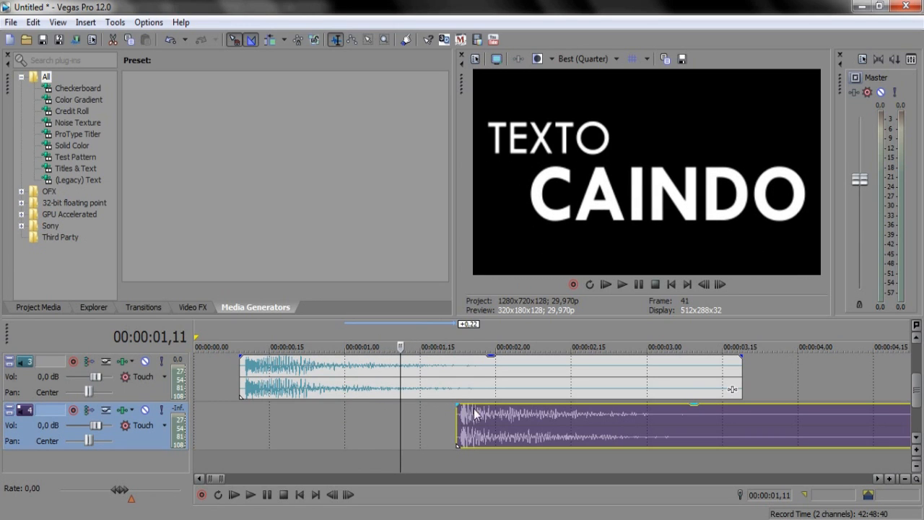
drag(545, 427, 480, 424)
scroll(475, 415, down, 1)
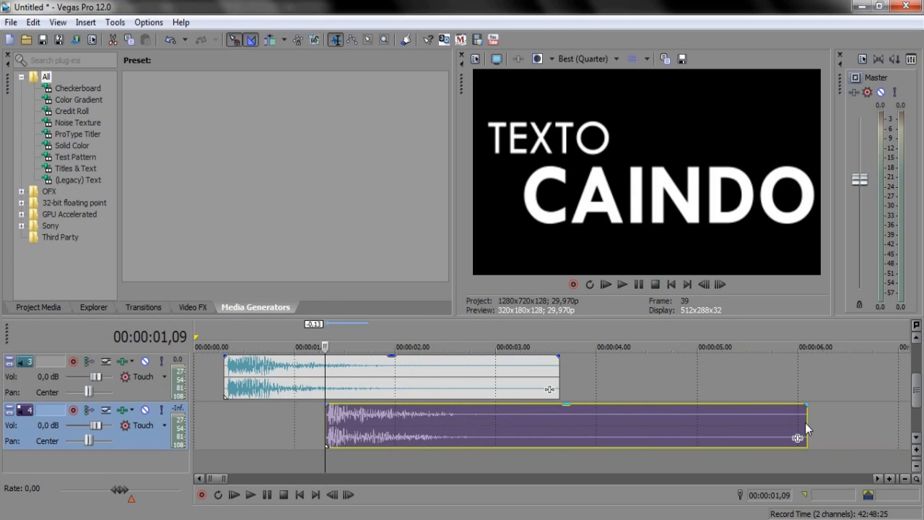
Trim the ends of both impact sound clips to about 3.5 seconds and play the synchronized animation from the start
drag(805, 424, 543, 425)
drag(559, 364, 549, 360)
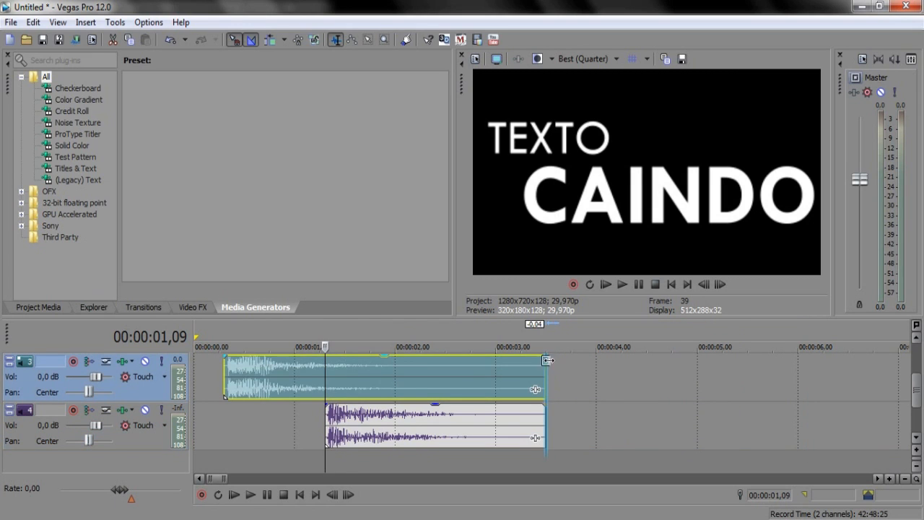
scroll(549, 360, down, 4)
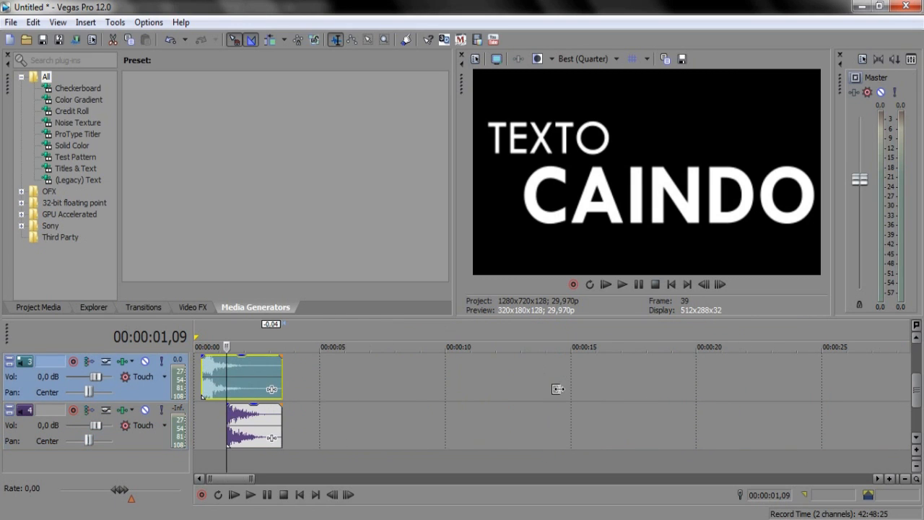
click(235, 494)
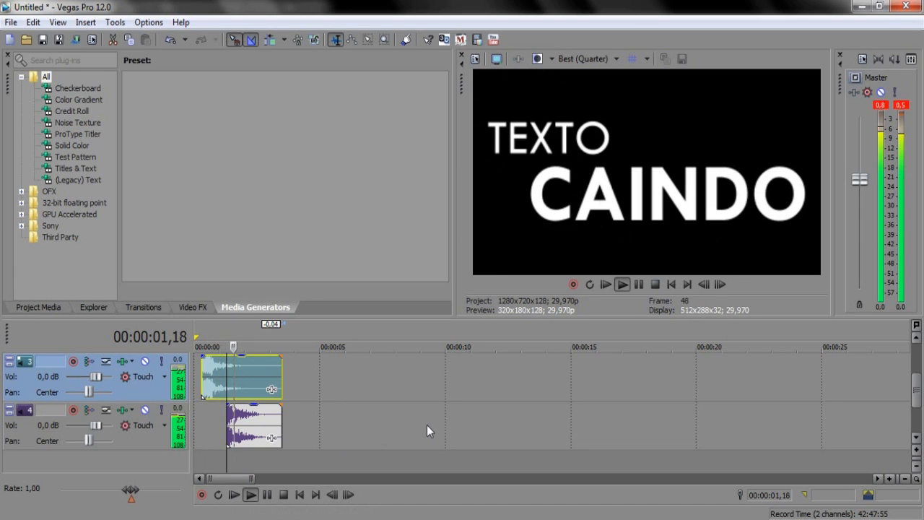
click(267, 495)
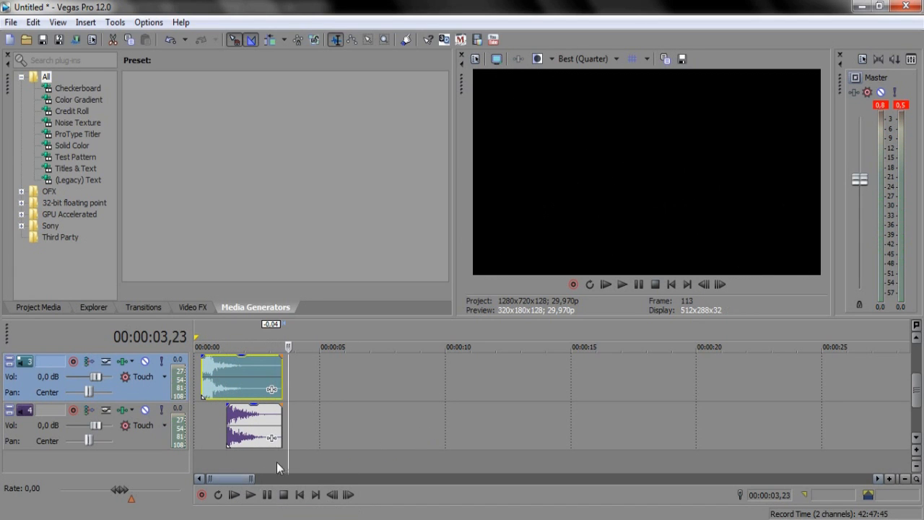
Play the falling text animation from the start with its impact sounds
click(234, 494)
click(262, 498)
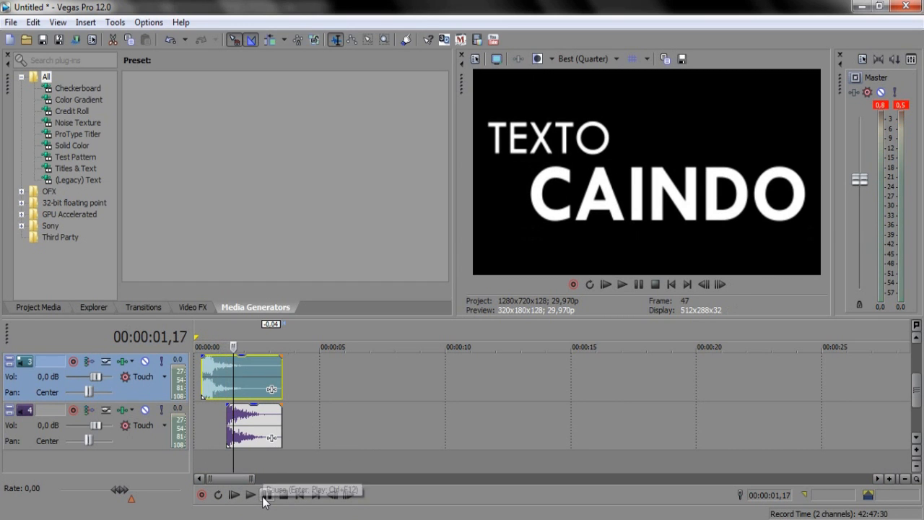
scroll(340, 423, up, 2)
Play the Brainstorm logo clip from its start at 00:00:08,22 and inspect the lens flare flash at 00:00:11,23
click(347, 384)
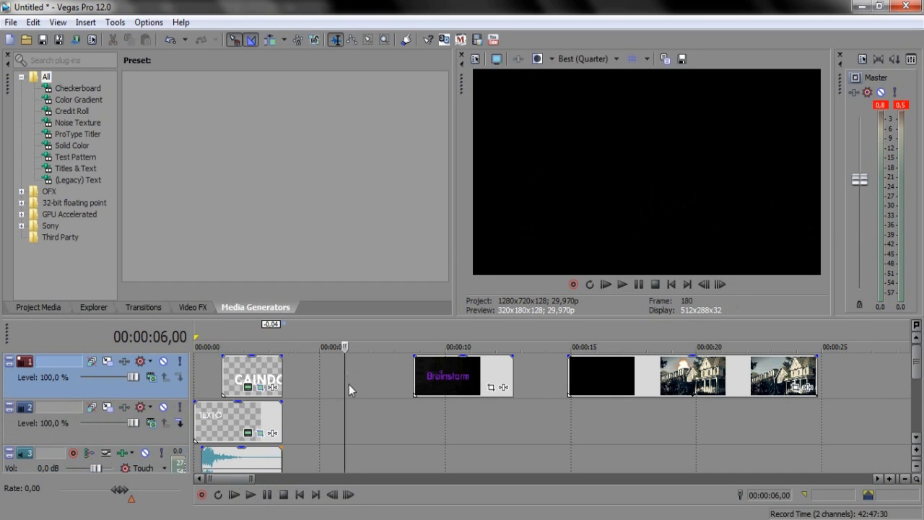
scroll(349, 386, down, 2)
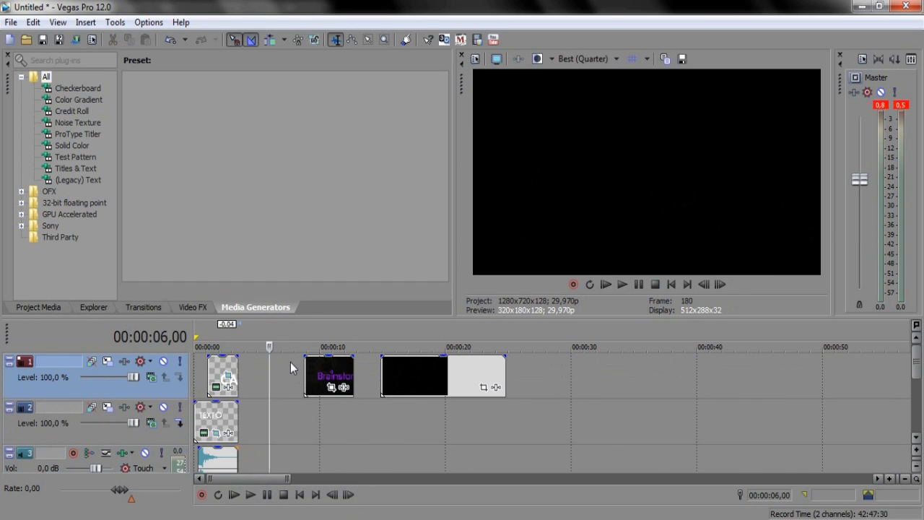
click(303, 435)
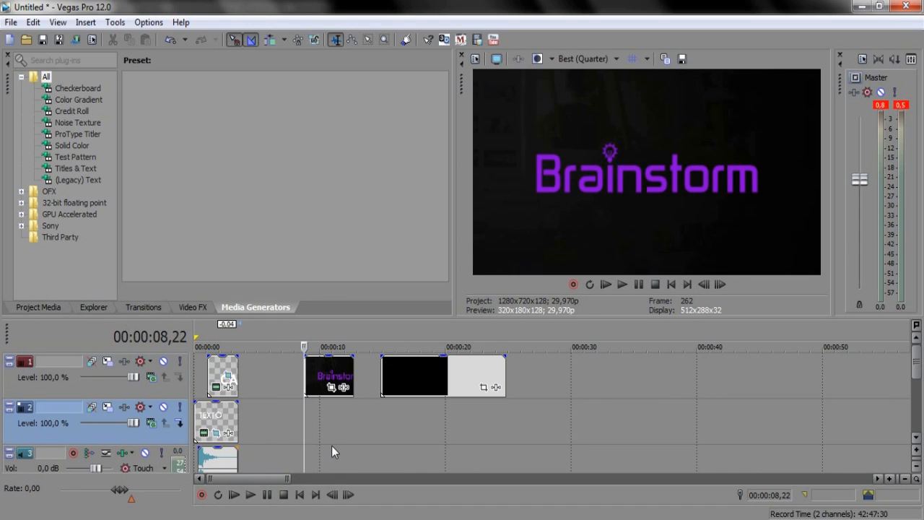
scroll(318, 420, up, 2)
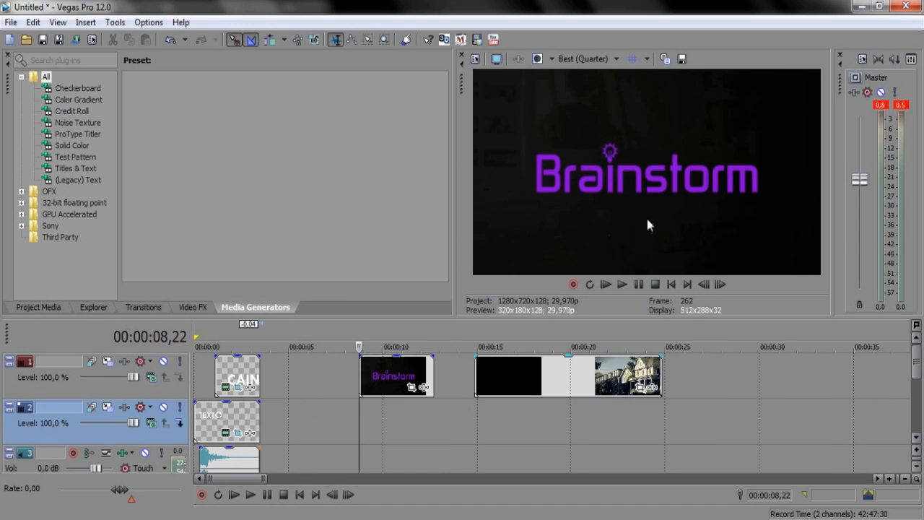
scroll(576, 412, up, 3)
scroll(637, 433, down, 1)
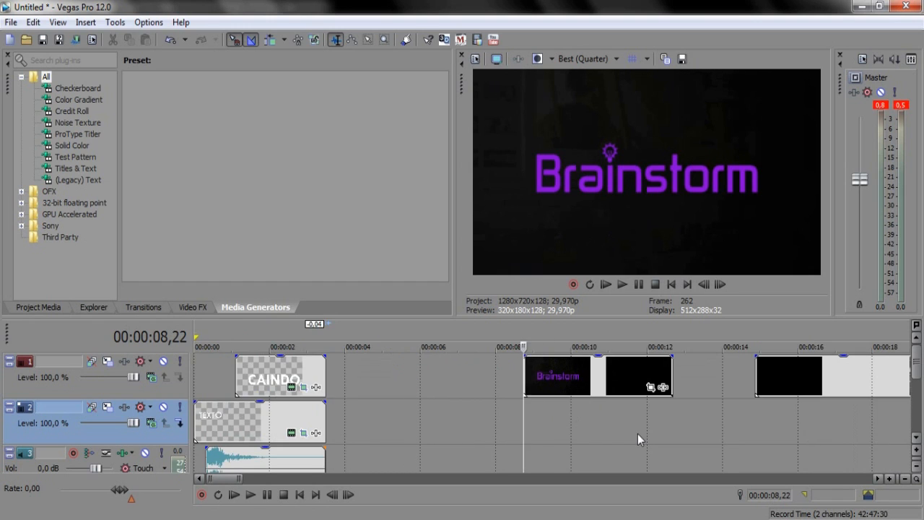
key(space)
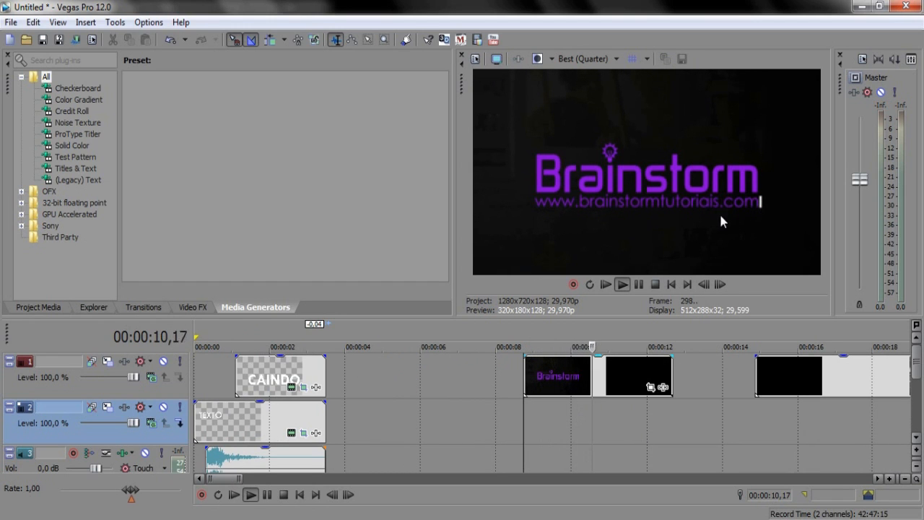
key(space)
click(631, 380)
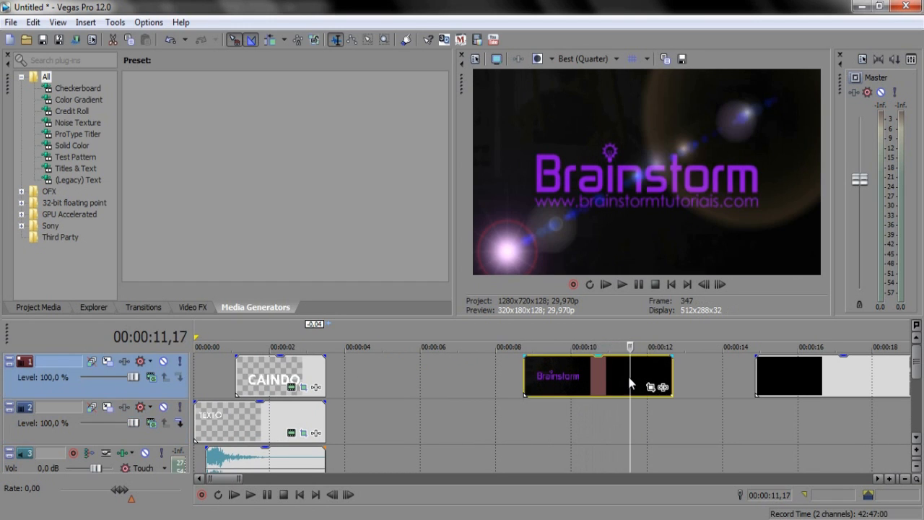
click(639, 374)
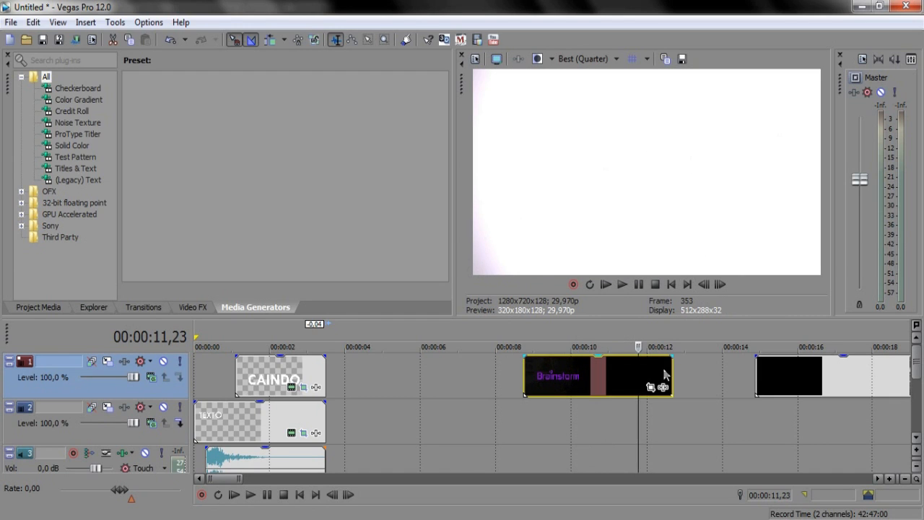
Add Typing On Computer Keyboard.mp3 from the "4. Outros Sons (50)" folder to audio track 3 at 00:00:09,10
drag(639, 370, 547, 375)
click(649, 518)
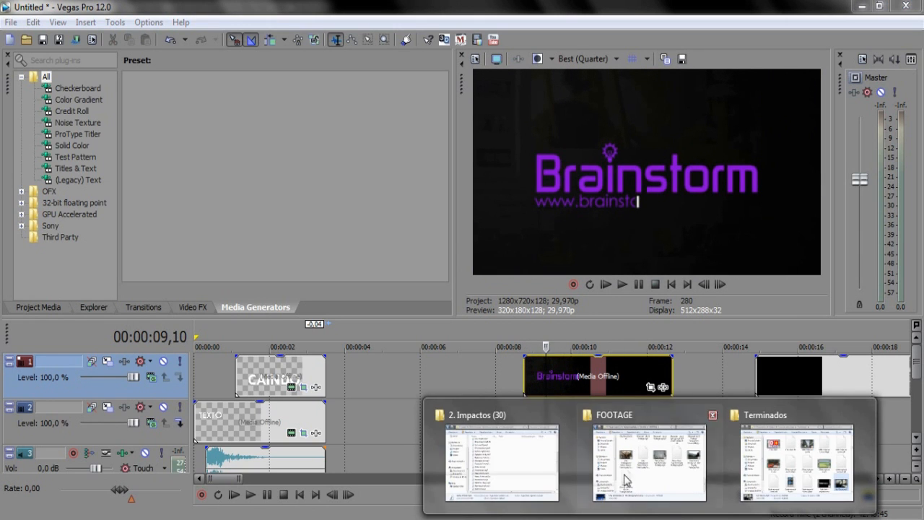
click(523, 469)
key(alt+Up)
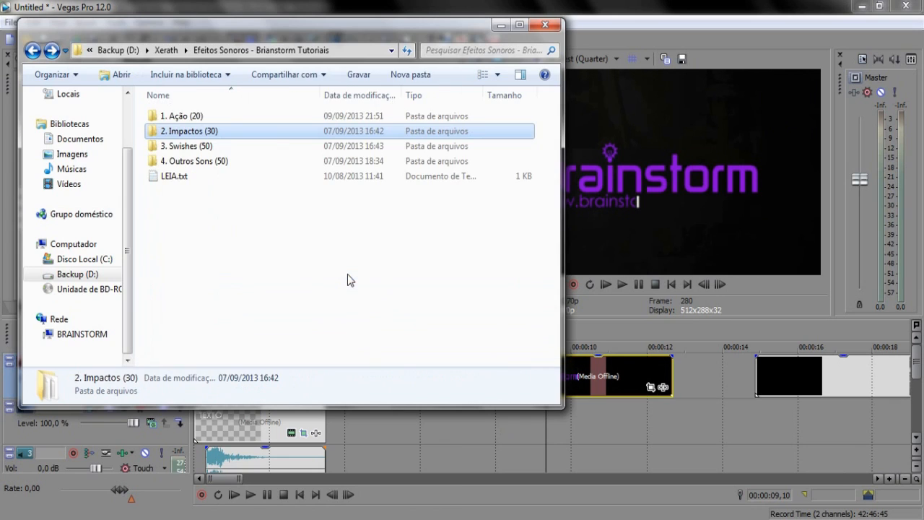
click(239, 162)
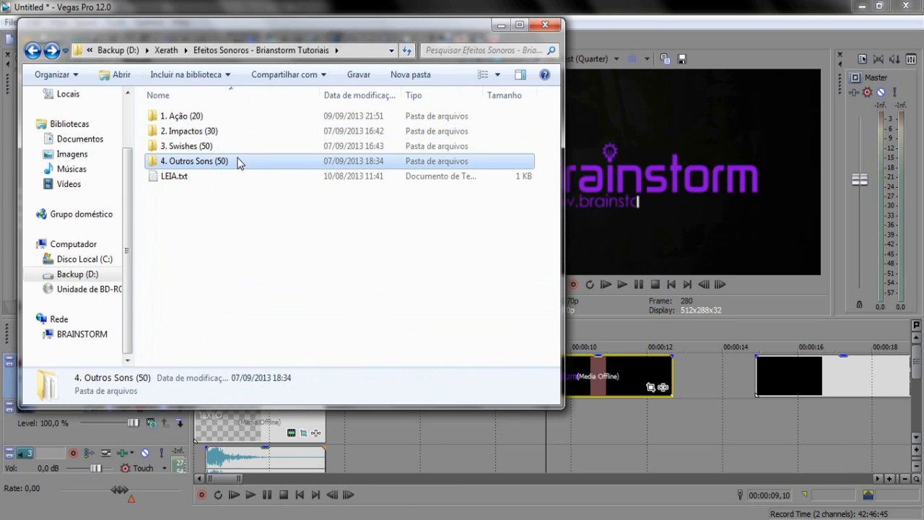
double_click(238, 161)
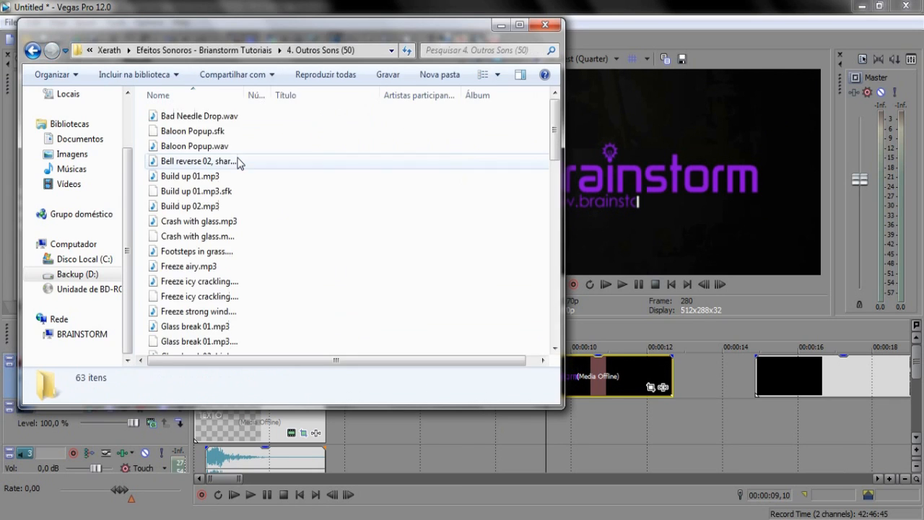
scroll(238, 162, down, 15)
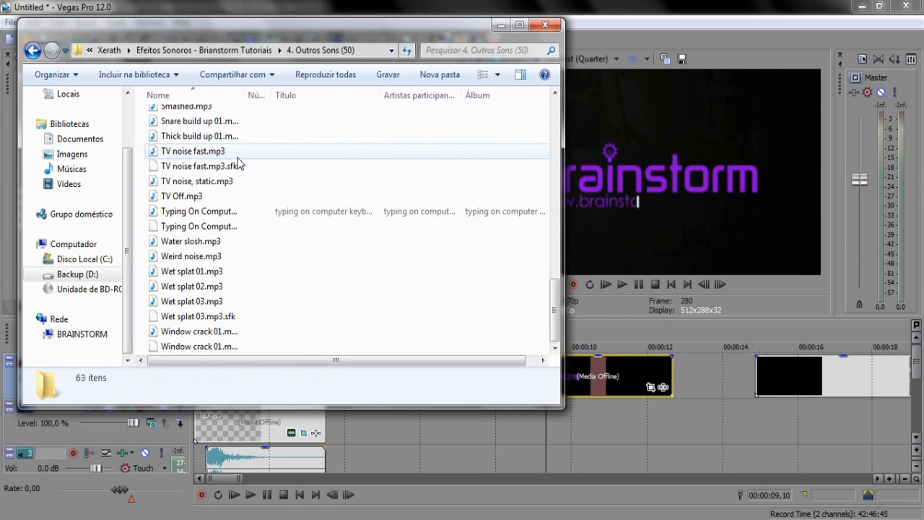
click(153, 215)
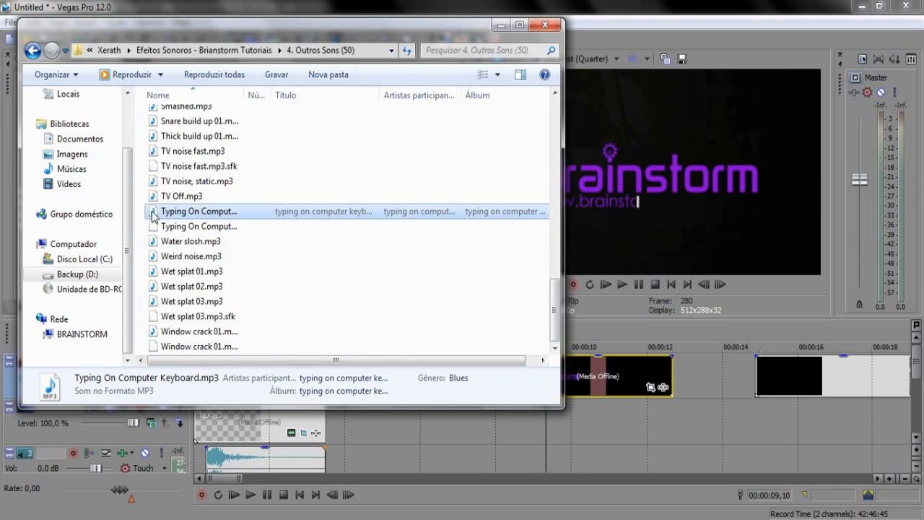
drag(181, 215, 557, 448)
scroll(589, 424, up, 4)
scroll(586, 426, down, 2)
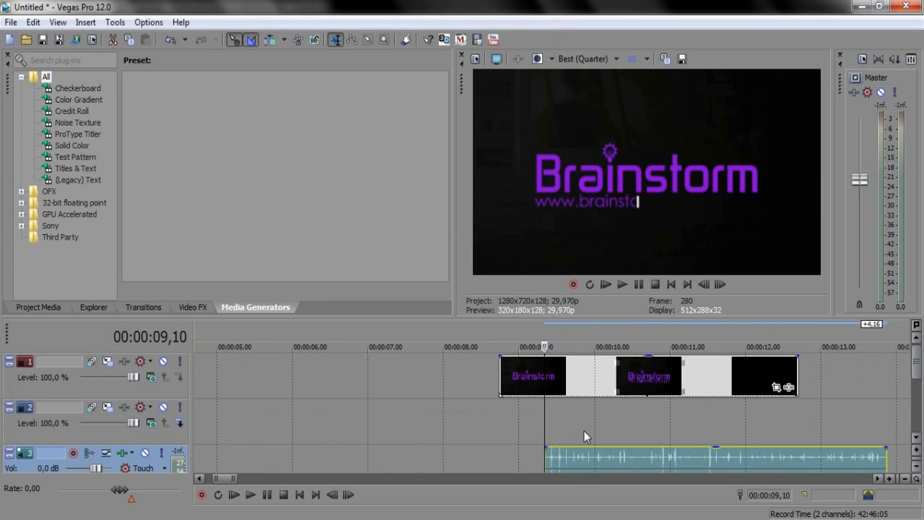
Move the keyboard typing clip to start at 00:00:08,27, where the website address begins to be typed
drag(571, 470, 527, 450)
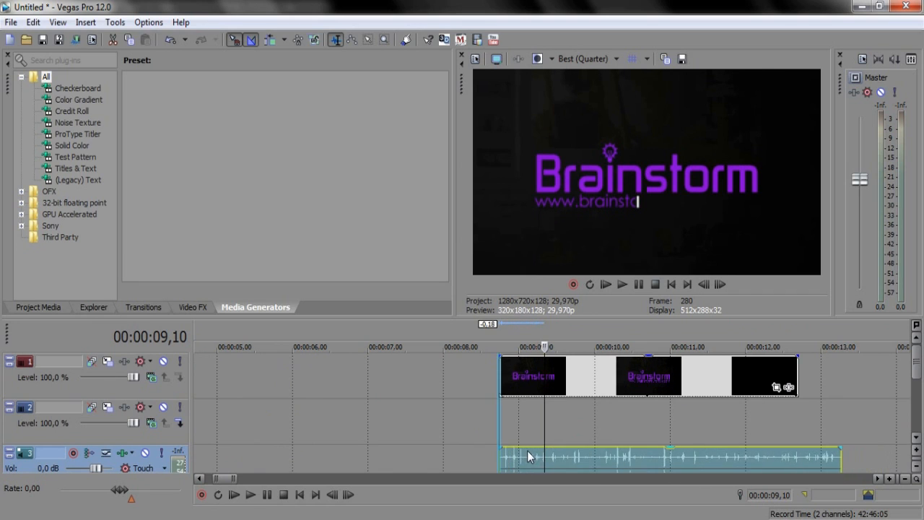
click(496, 426)
click(498, 424)
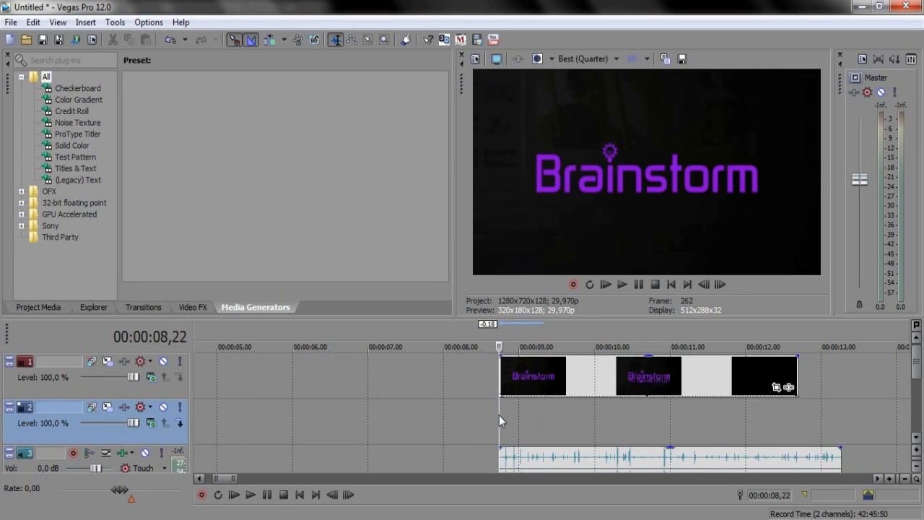
drag(499, 417, 511, 417)
drag(522, 458, 535, 461)
scroll(556, 424, down, 2)
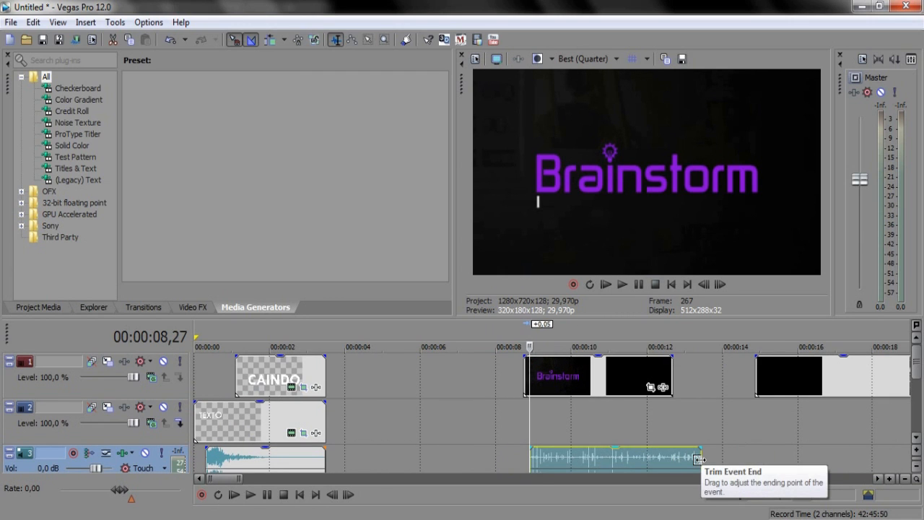
Play the Brainstorm clip from 00:00:08,24 to check the timing of the typing sound
scroll(614, 425, up, 3)
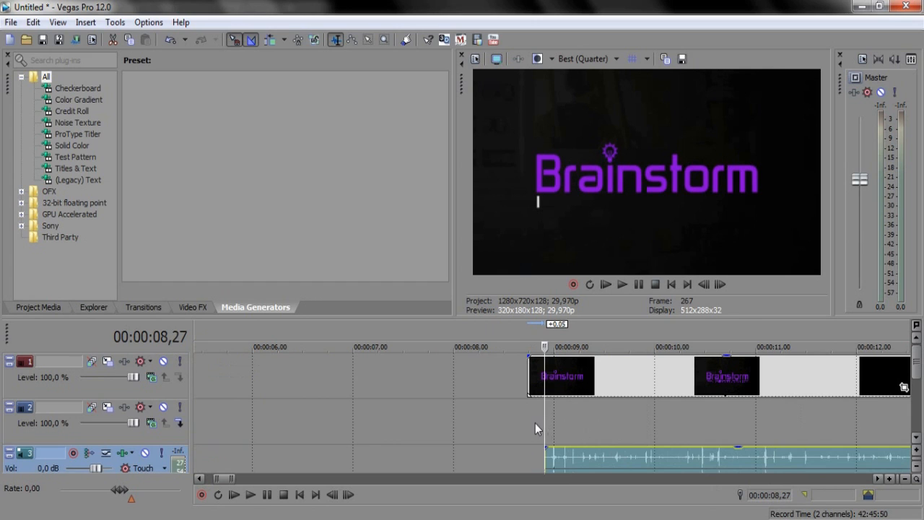
click(534, 423)
key(space)
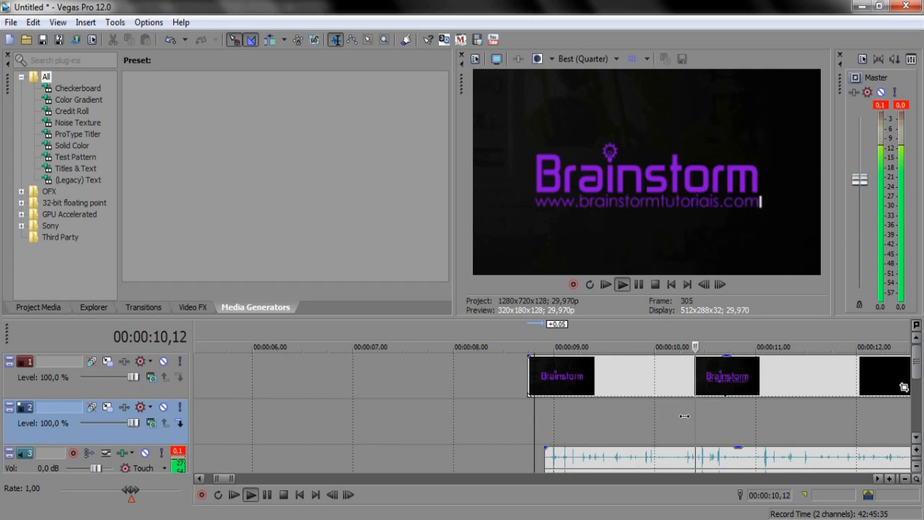
key(space)
key(space)
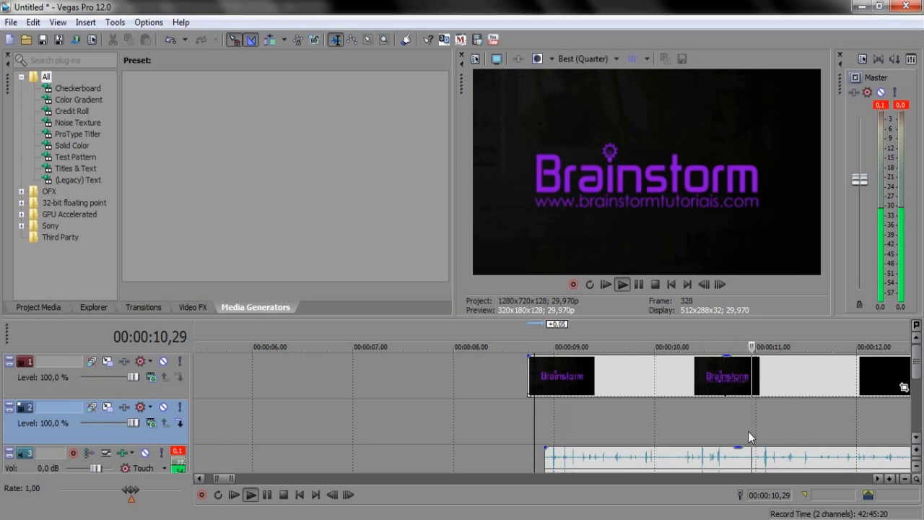
key(space)
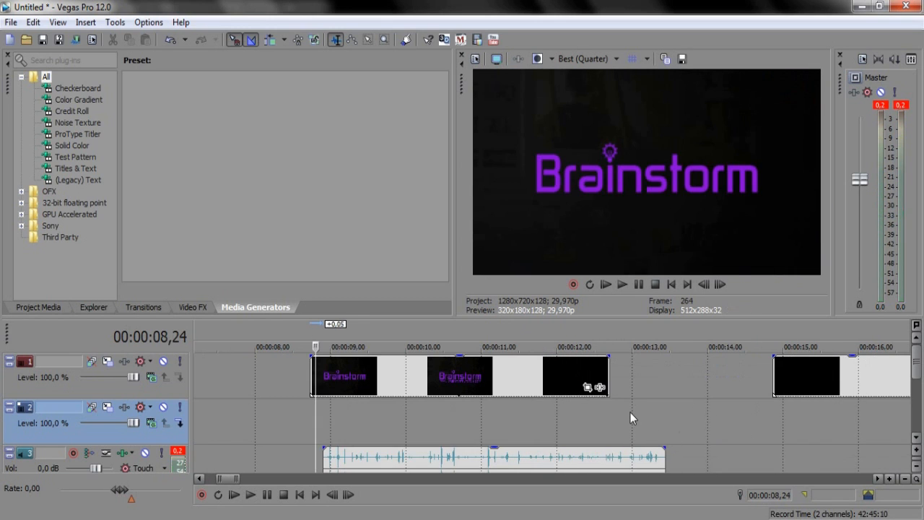
Trim the end of the keyboard typing clip to 00:00:09,25, where the website address is completely typed
click(394, 418)
mouse_move(393, 410)
mouse_down()
mouse_move(409, 410)
mouse_move(373, 400)
mouse_move(394, 402)
mouse_up()
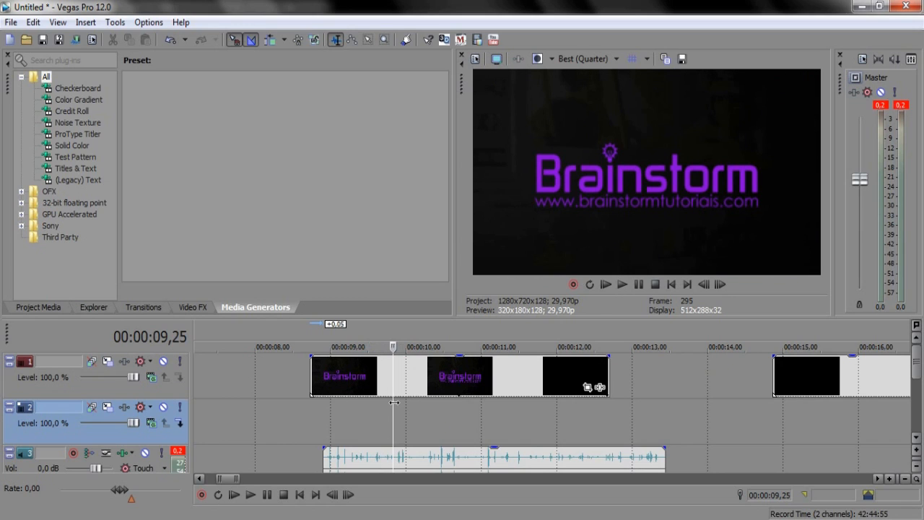
drag(662, 465, 393, 455)
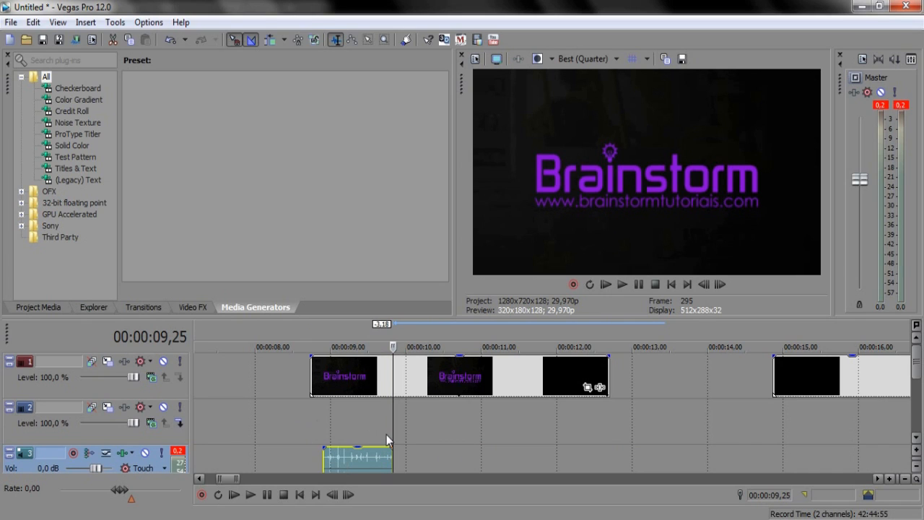
Play the section from 00:00:08,18 to check the trimmed typing sound against the address animation
click(301, 414)
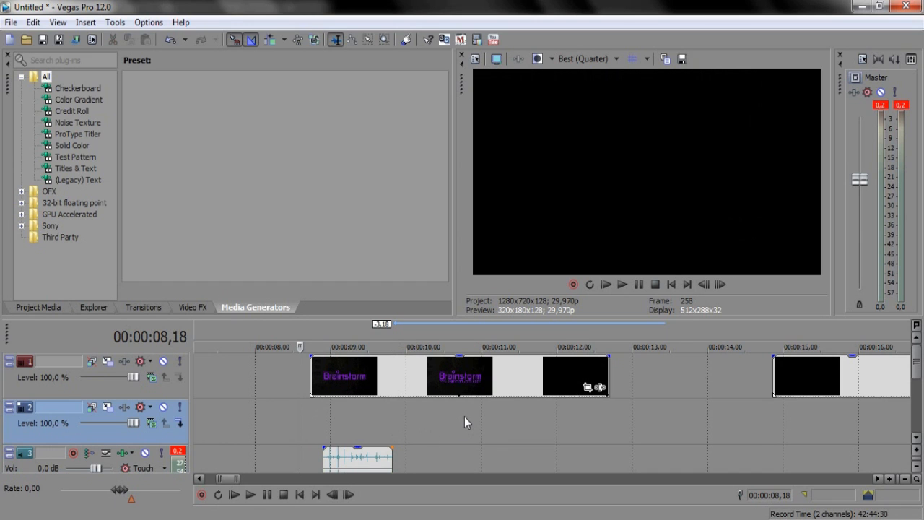
key(space)
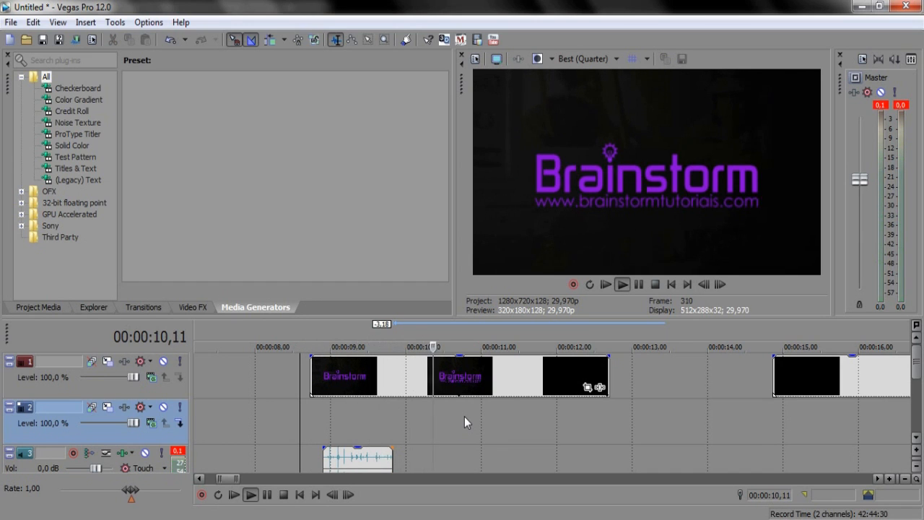
key(space)
key(space)
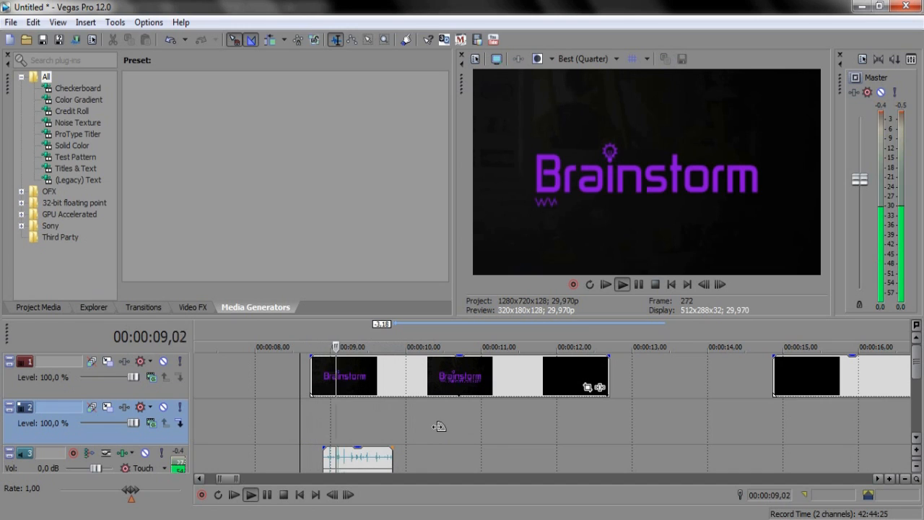
key(space)
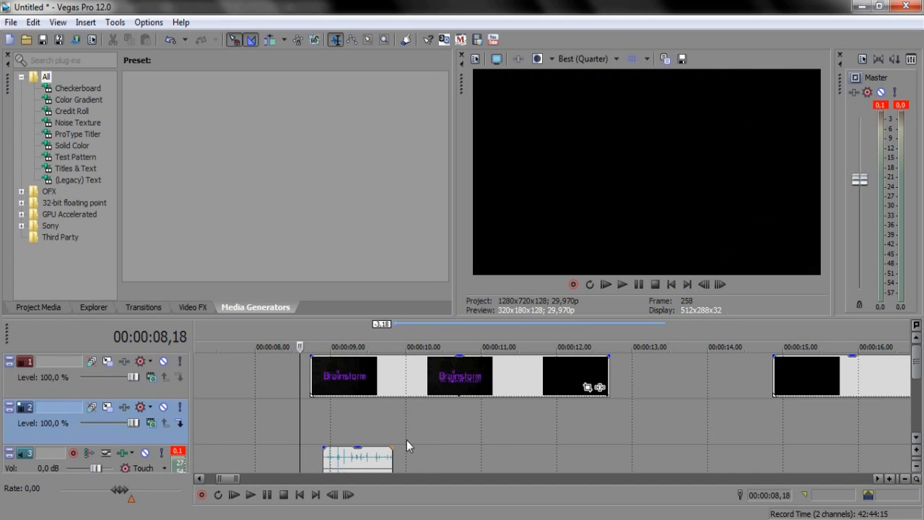
Add a short fade-out to the end of the keyboard typing clip and play the result
drag(396, 445, 378, 445)
key(space)
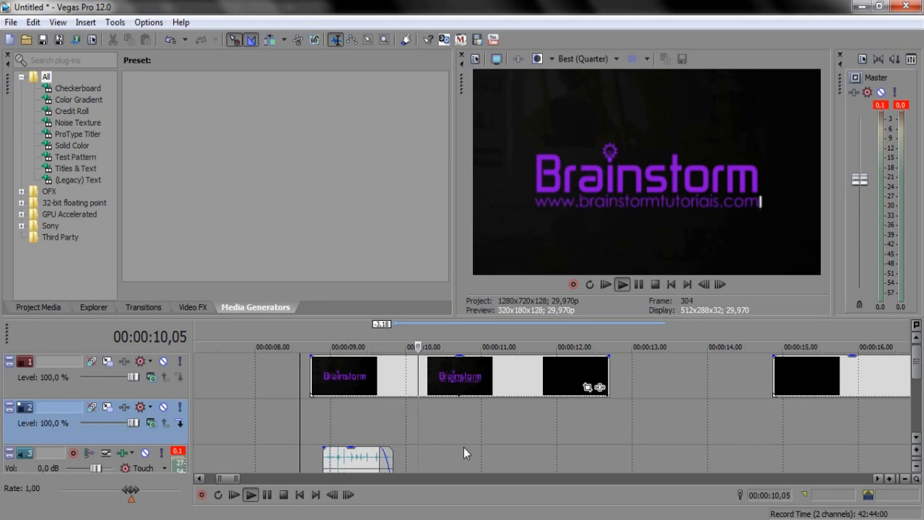
scroll(464, 446, down, 4)
key(space)
Add High fast swoosh.mp3 from the "3. Swishes (50)" folder to audio track 3 at the white flash, 00:00:11,21
scroll(442, 405, down, 1)
scroll(439, 397, up, 1)
click(411, 413)
click(393, 408)
drag(393, 408, 414, 411)
mouse_move(625, 514)
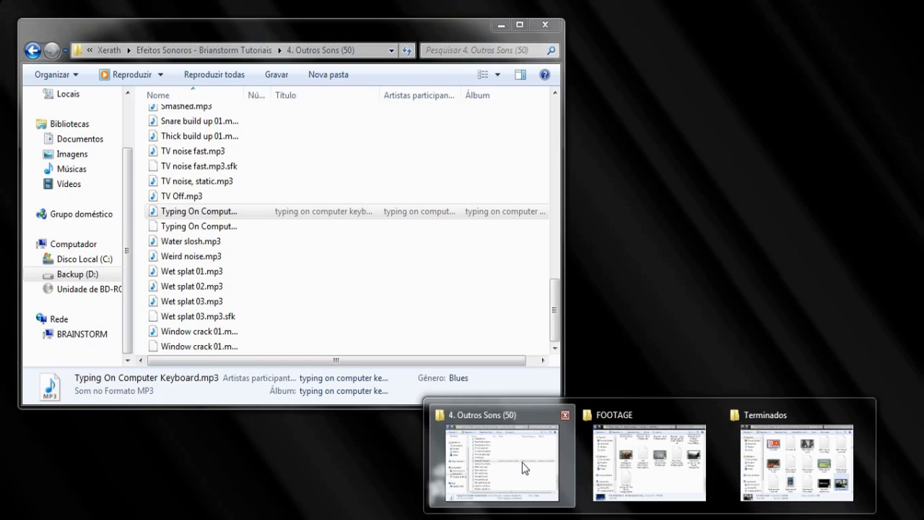
click(526, 470)
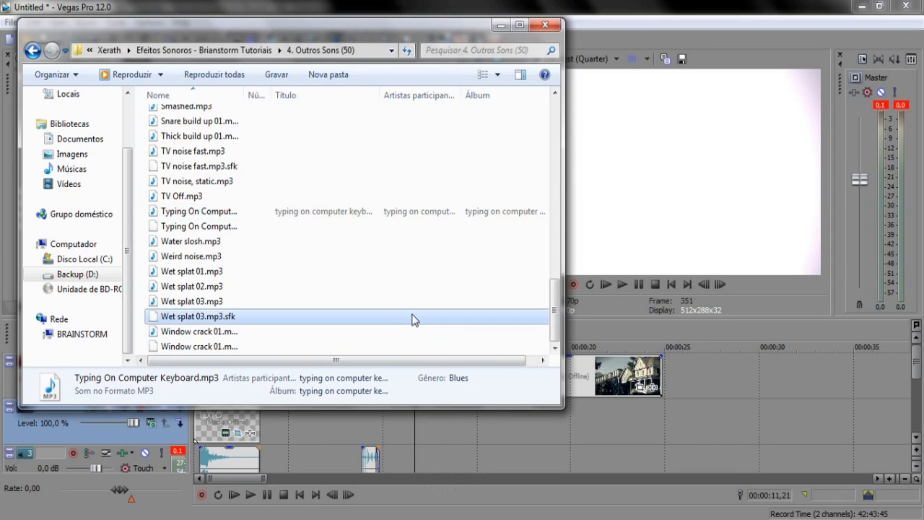
key(BackSpace)
double_click(214, 144)
scroll(220, 145, down, 9)
scroll(218, 245, up, 3)
scroll(217, 246, up, 1)
click(183, 204)
drag(183, 205, 420, 455)
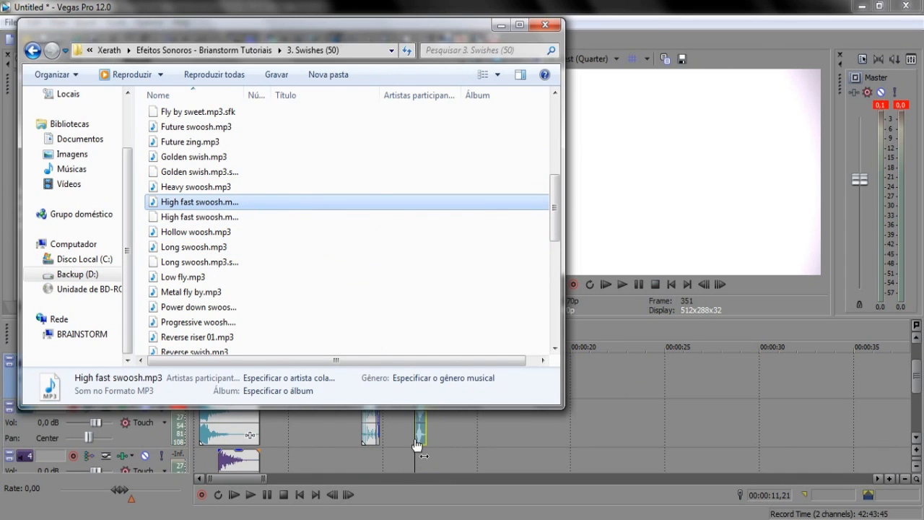
click(417, 443)
Move the High fast swoosh clip on audio track 3 earlier so that it starts at 00:00:11,17
scroll(419, 443, up, 1)
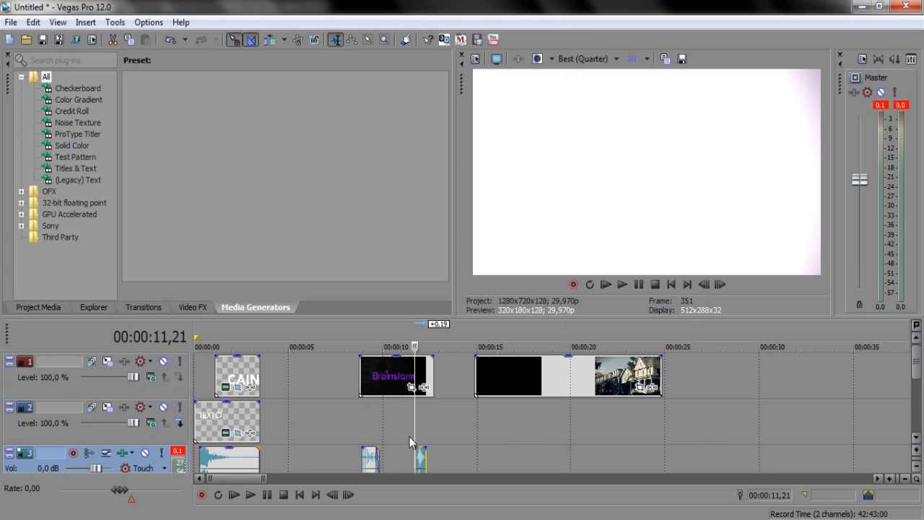
click(409, 437)
scroll(427, 459, up, 3)
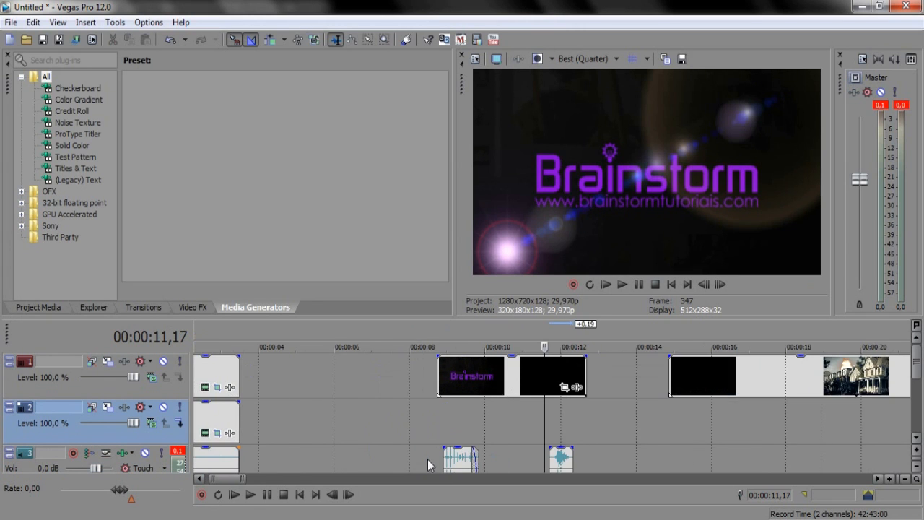
scroll(427, 460, up, 2)
drag(562, 462, 555, 462)
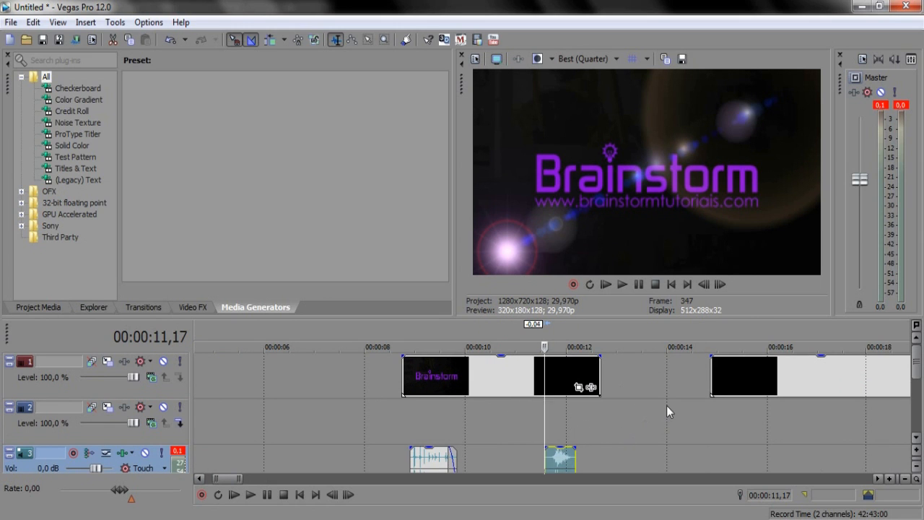
Play the logo animation from 00:00:11,17 and again from 00:00:08,19 to check the swoosh timing
key(space)
key(space)
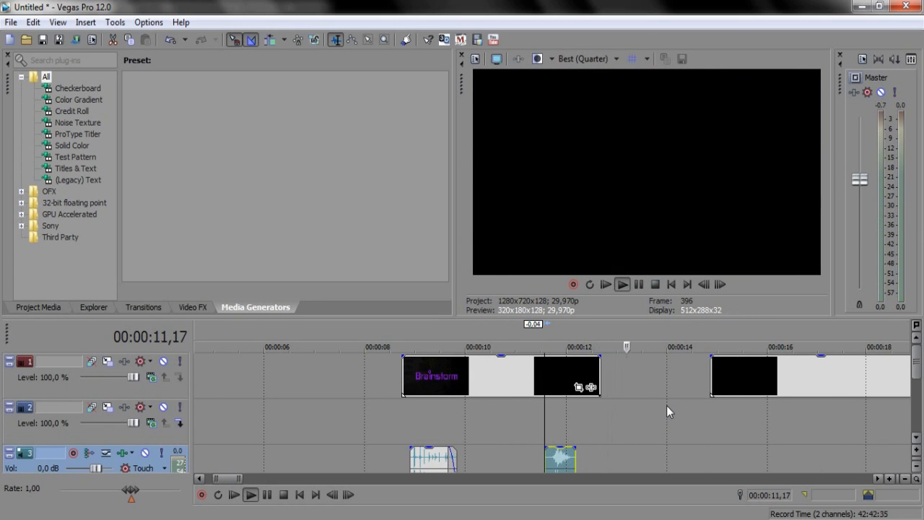
click(396, 414)
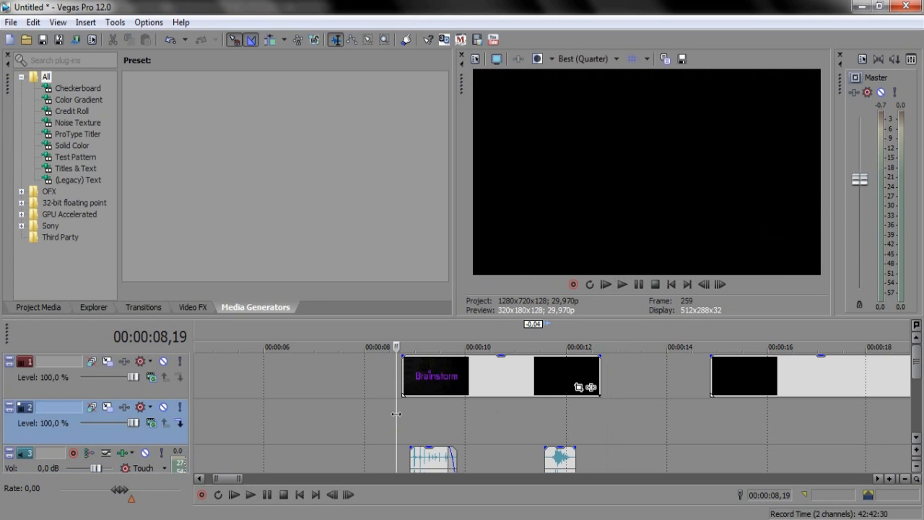
key(space)
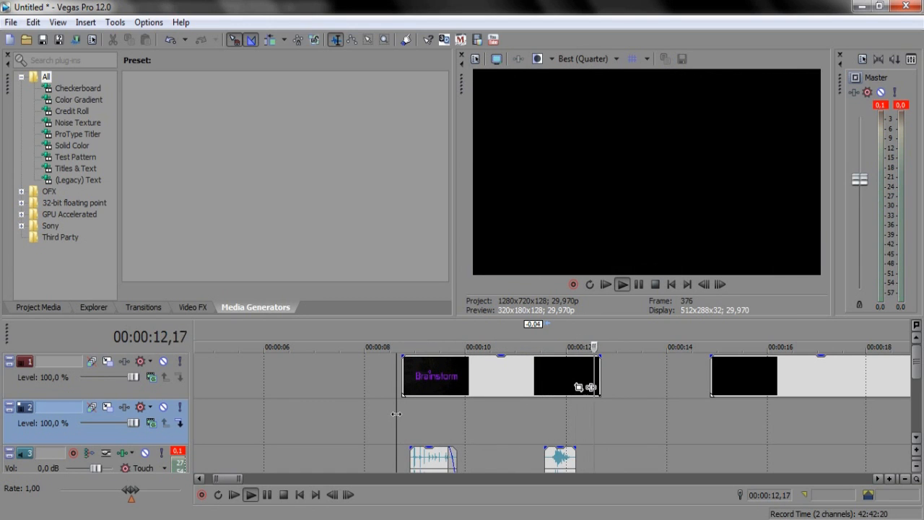
key(space)
Find the start of the explosion in the house clip and place the timeline cursor there, at 00:00:19,25
scroll(630, 435, down, 4)
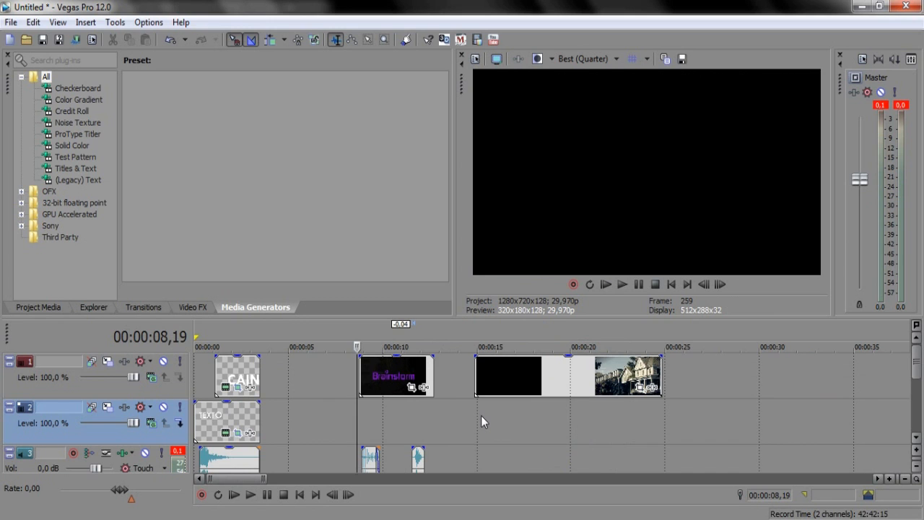
click(571, 417)
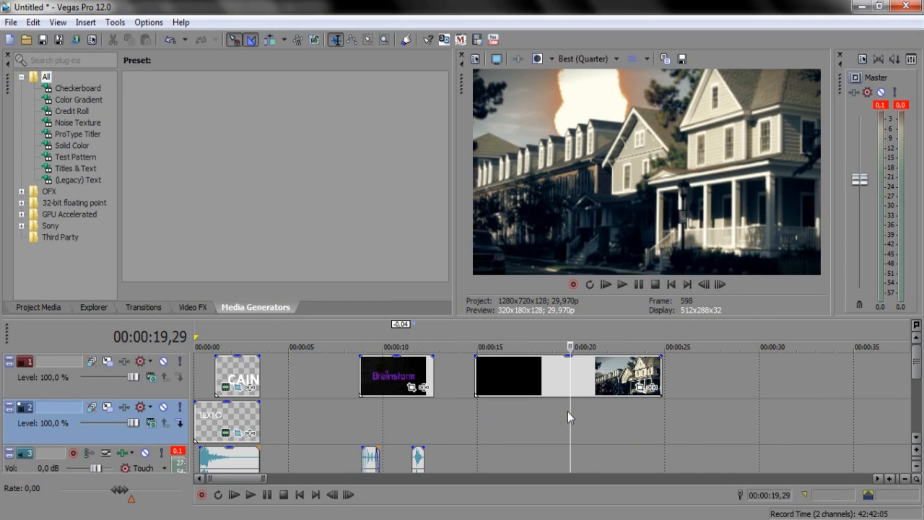
click(547, 405)
click(499, 405)
key(space)
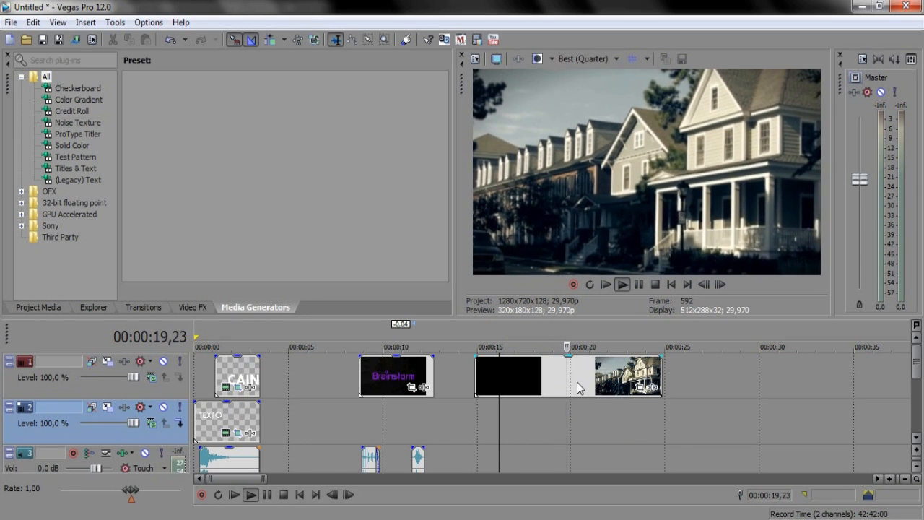
key(space)
click(570, 375)
drag(570, 370, 567, 370)
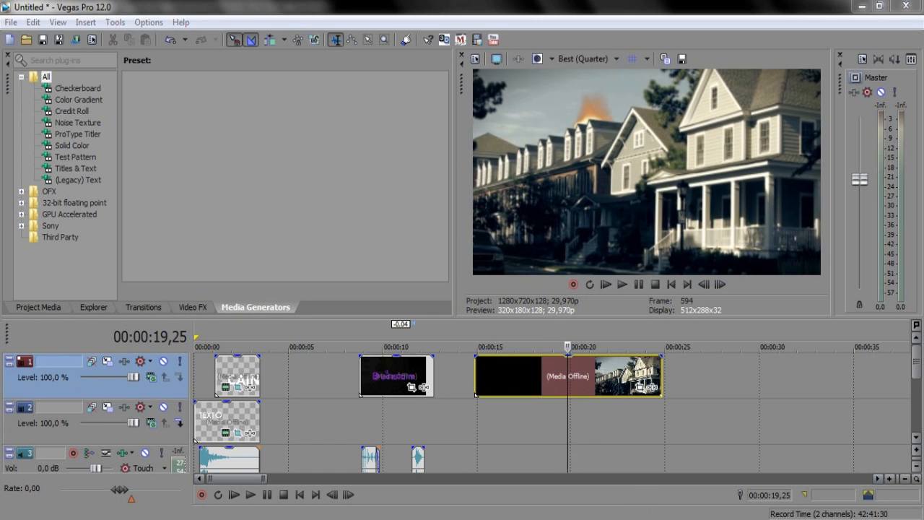
Add Explosion_Debris.wav from the "1. Ação (20)" folder to audio track 3 at 00:00:19,25
click(532, 460)
key(BackSpace)
double_click(218, 116)
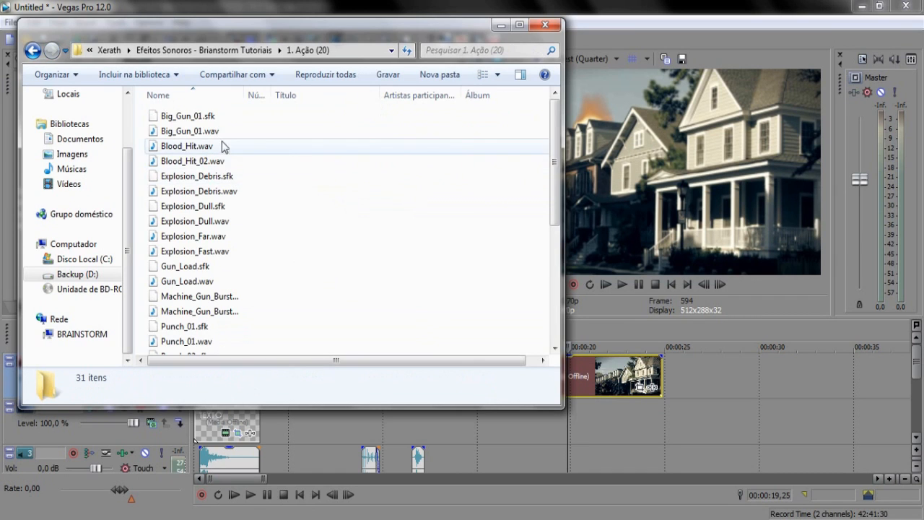
drag(216, 192, 573, 445)
click(570, 417)
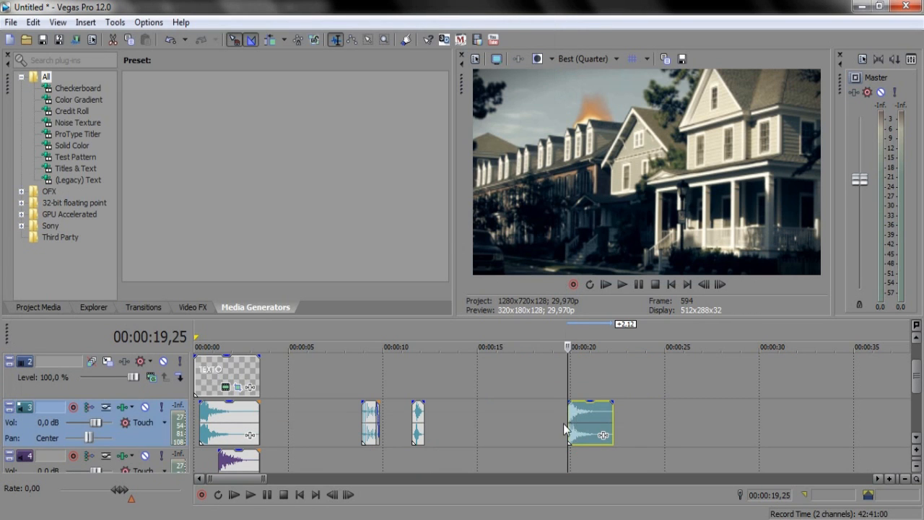
Play the house clip from 00:00:15,26 to check the explosion sound against the blast
scroll(573, 418, up, 2)
click(515, 424)
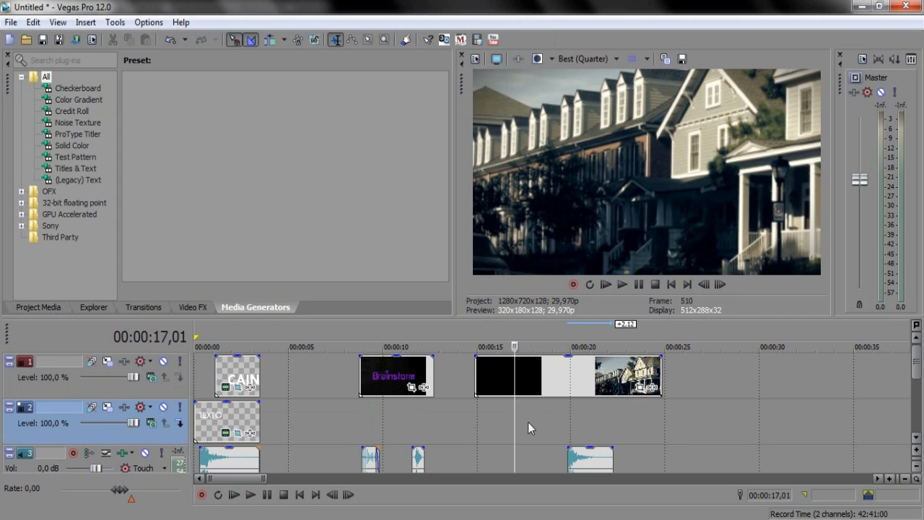
click(493, 421)
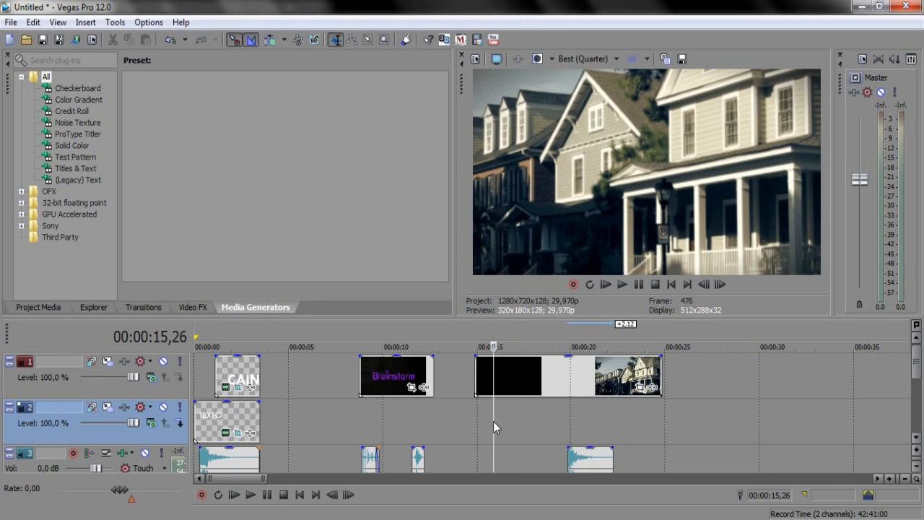
key(space)
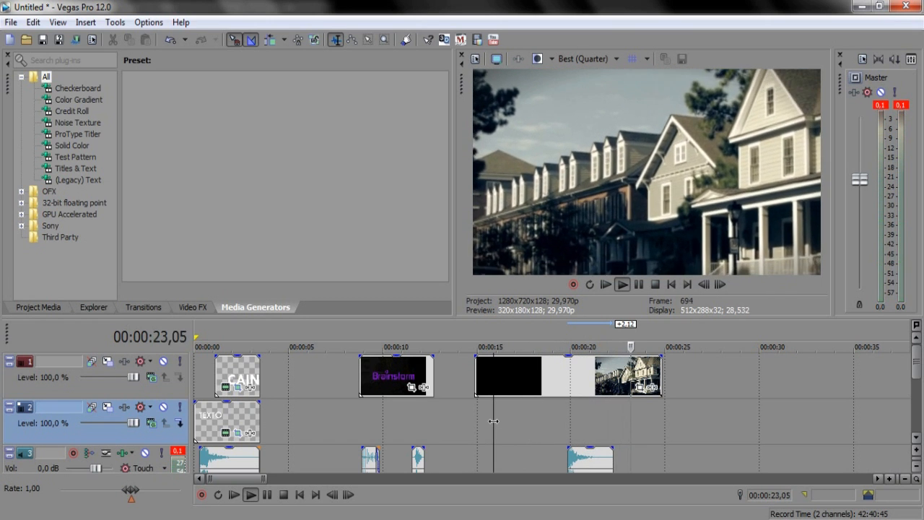
key(space)
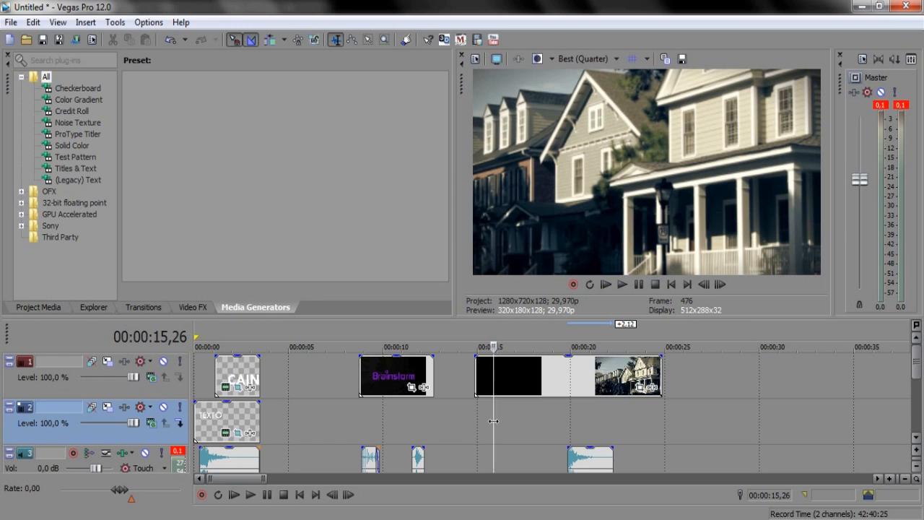
scroll(493, 421, down, 5)
scroll(418, 397, down, 2)
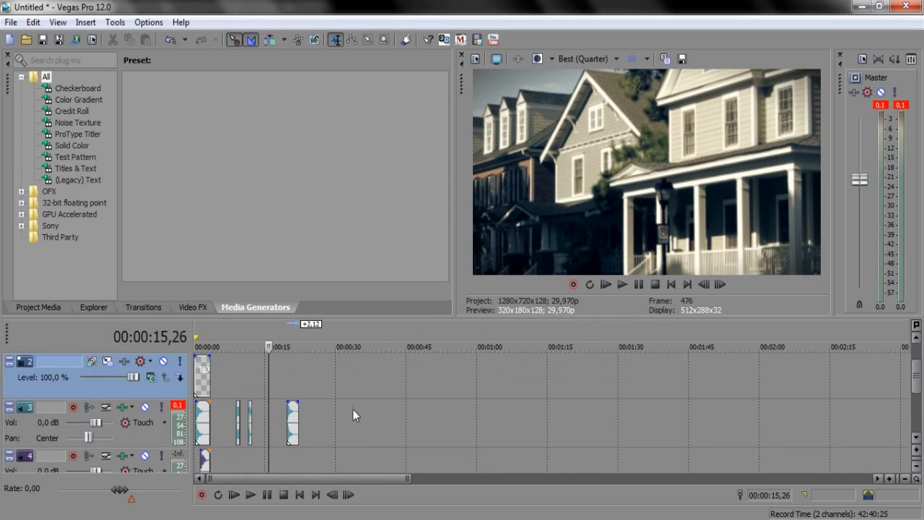
scroll(318, 414, up, 2)
scroll(290, 415, up, 2)
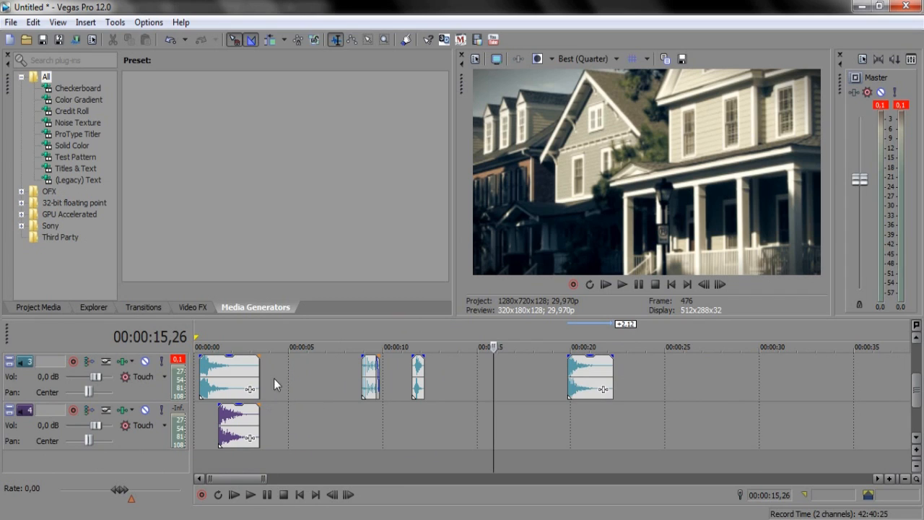
mouse_move(240, 357)
mouse_down()
mouse_move(245, 376)
mouse_move(240, 355)
mouse_up()
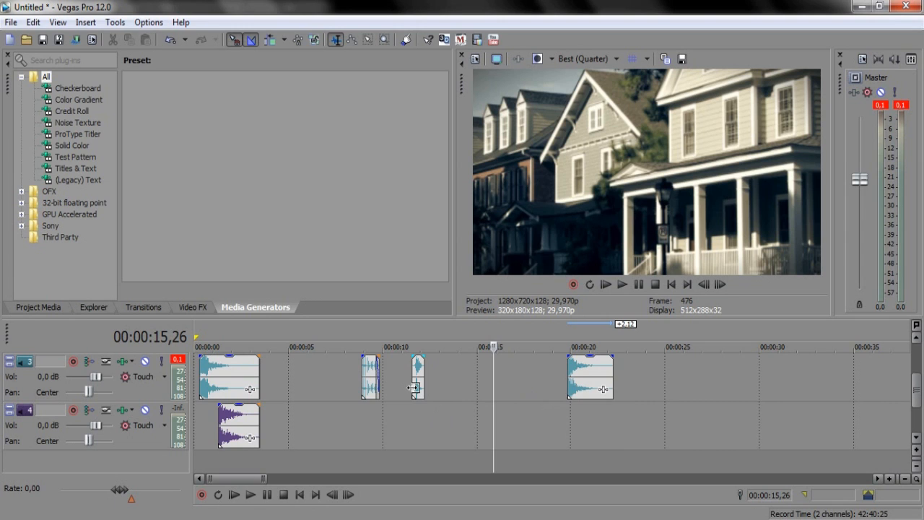
scroll(420, 387, down, 3)
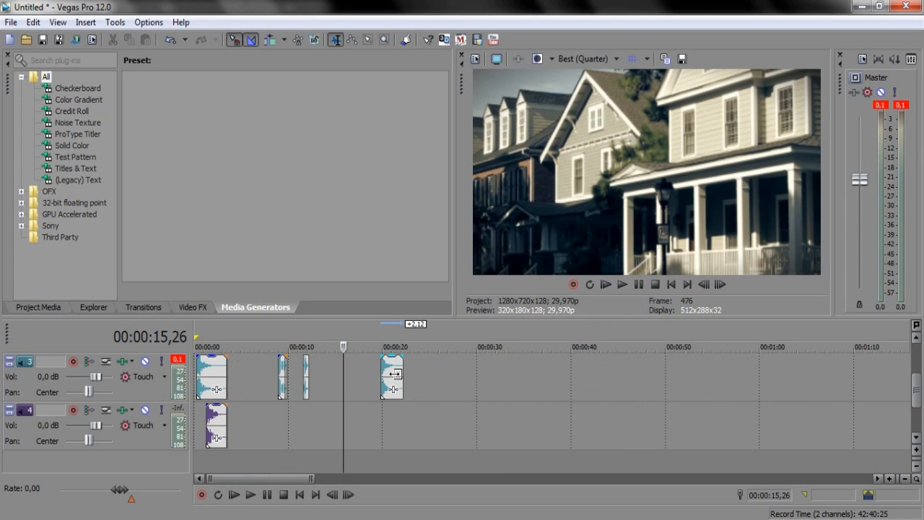
click(387, 371)
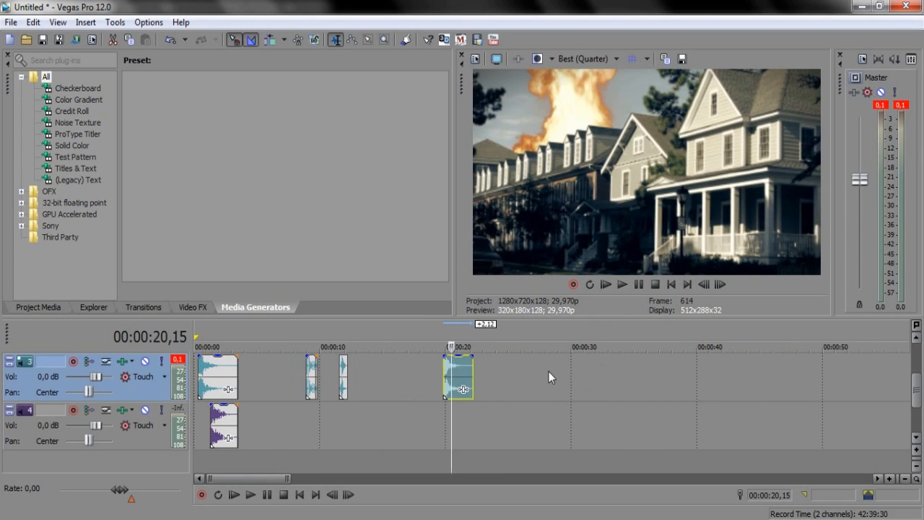
scroll(545, 379, down, 4)
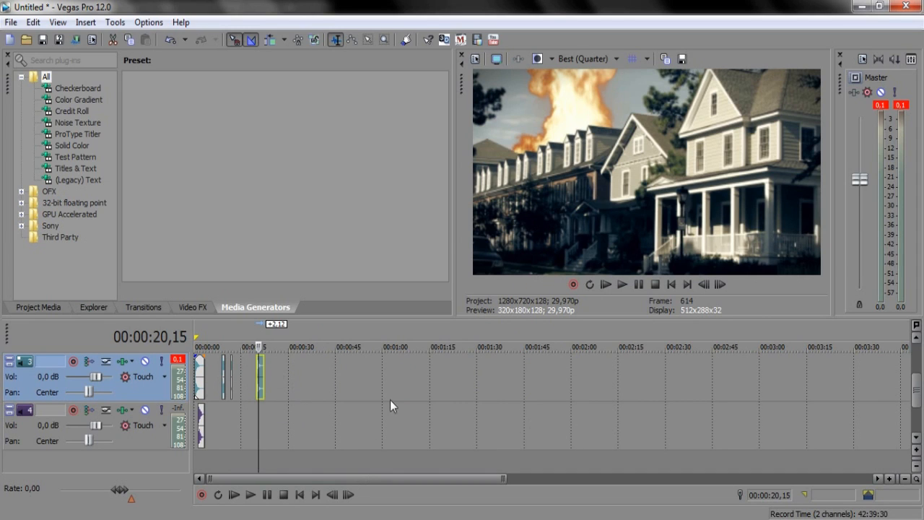
scroll(289, 436, up, 2)
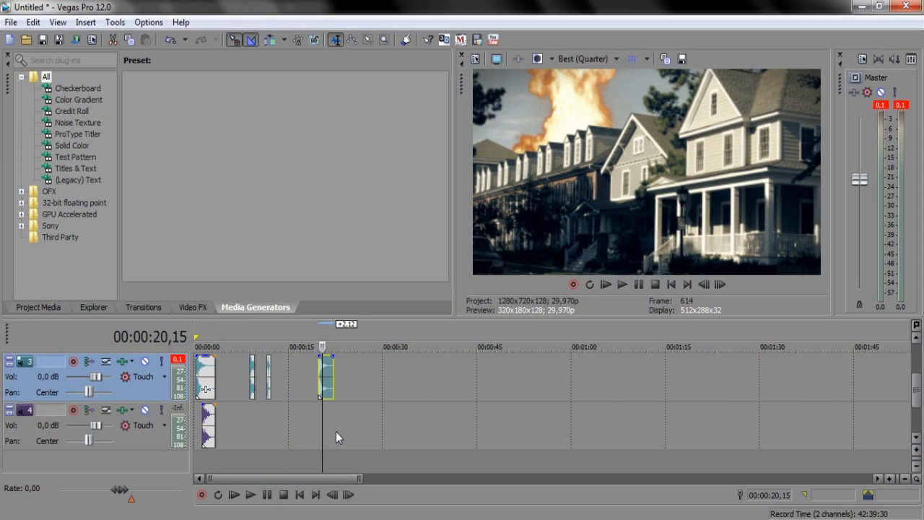
scroll(335, 431, up, 3)
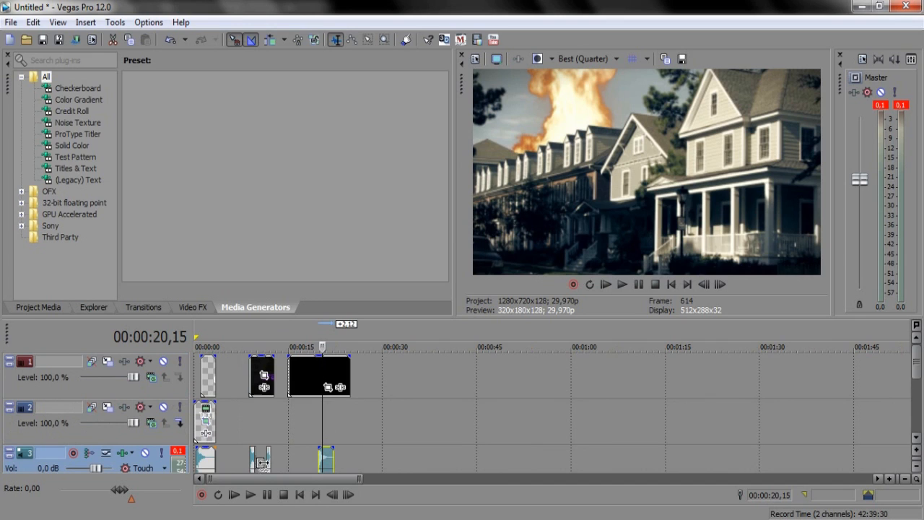
scroll(283, 438, up, 3)
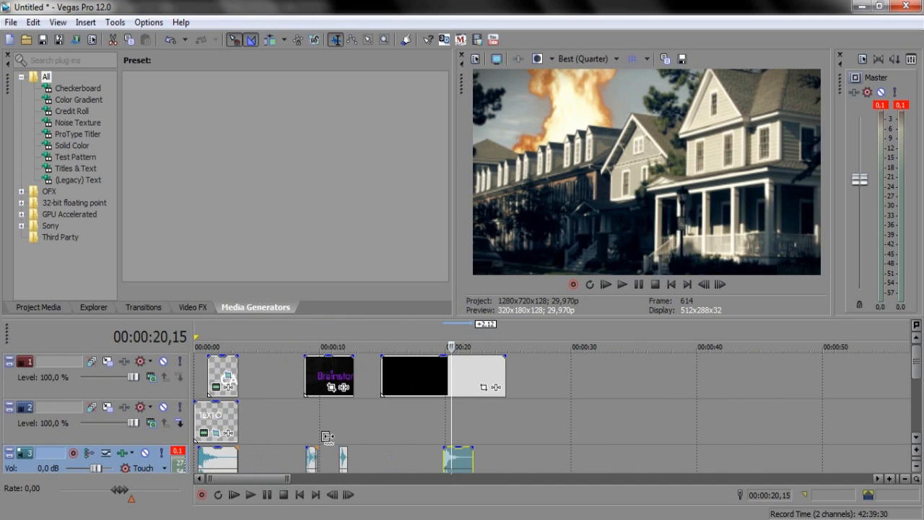
scroll(335, 436, down, 3)
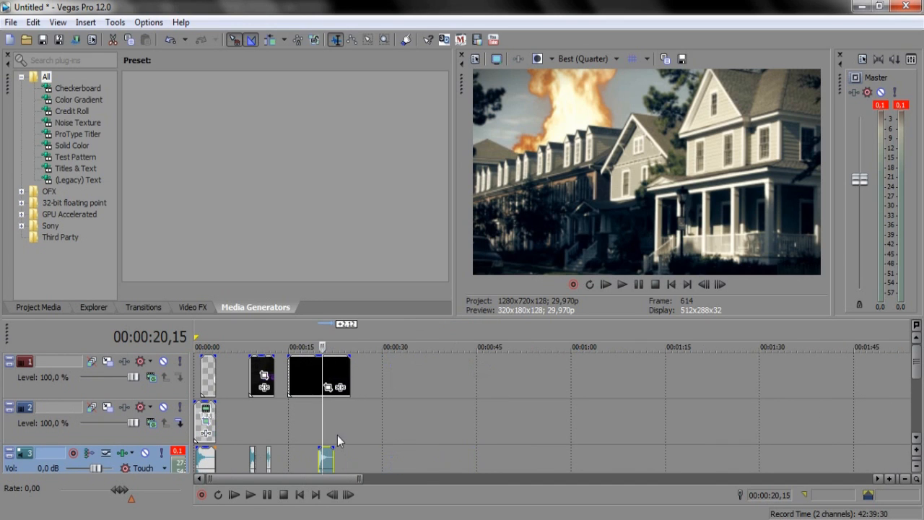
scroll(339, 435, down, 1)
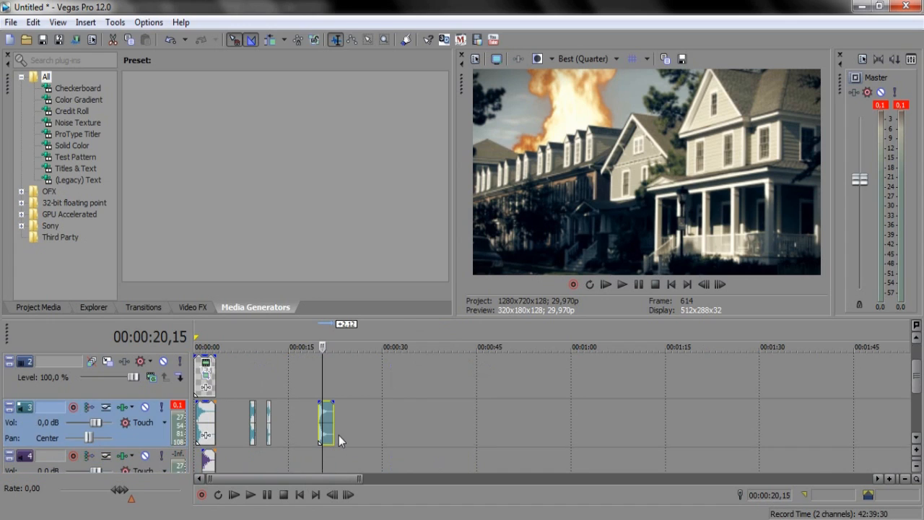